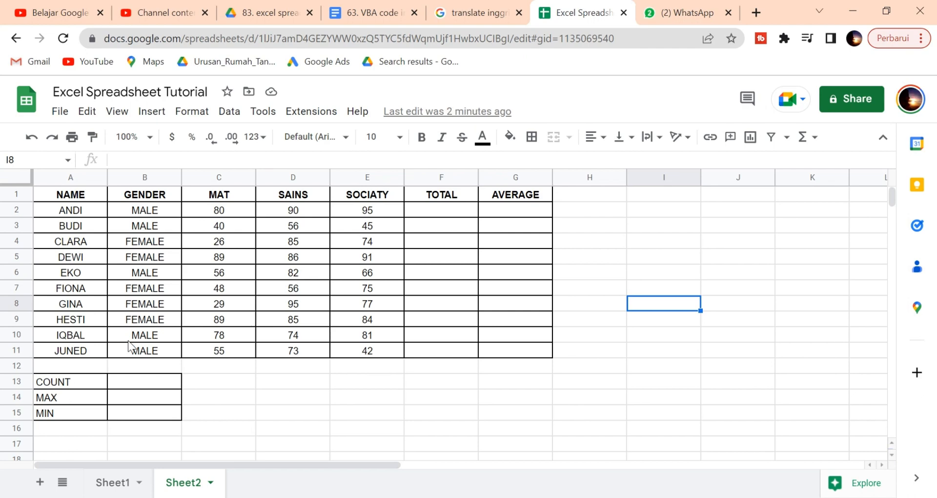
Step: Review the student score table's columns from NAME to AVERAGE and the COUNT, MAX and MIN rows below it
drag(81, 197, 518, 350)
drag(63, 195, 90, 334)
drag(146, 196, 169, 350)
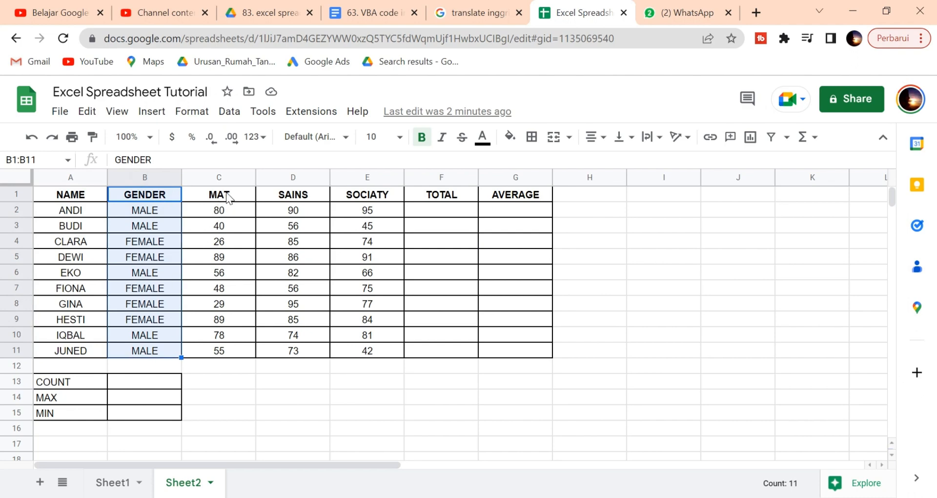
drag(229, 194, 237, 348)
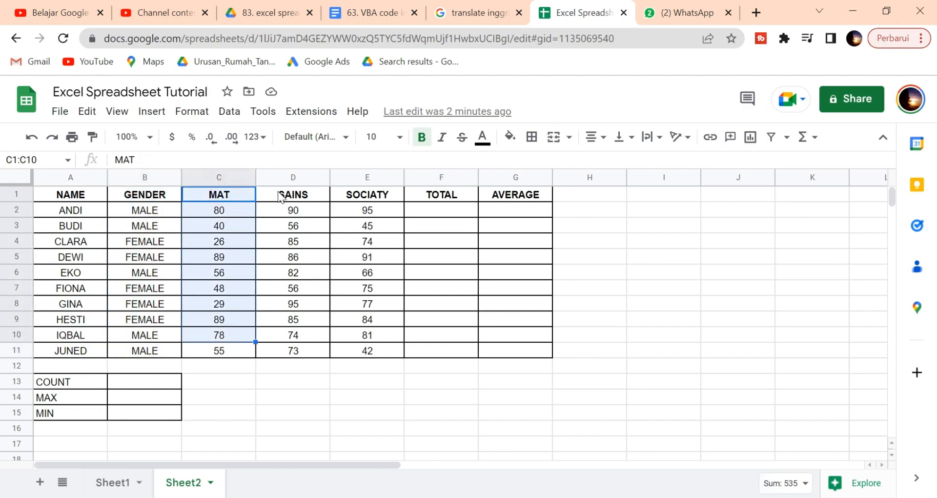
drag(283, 195, 309, 298)
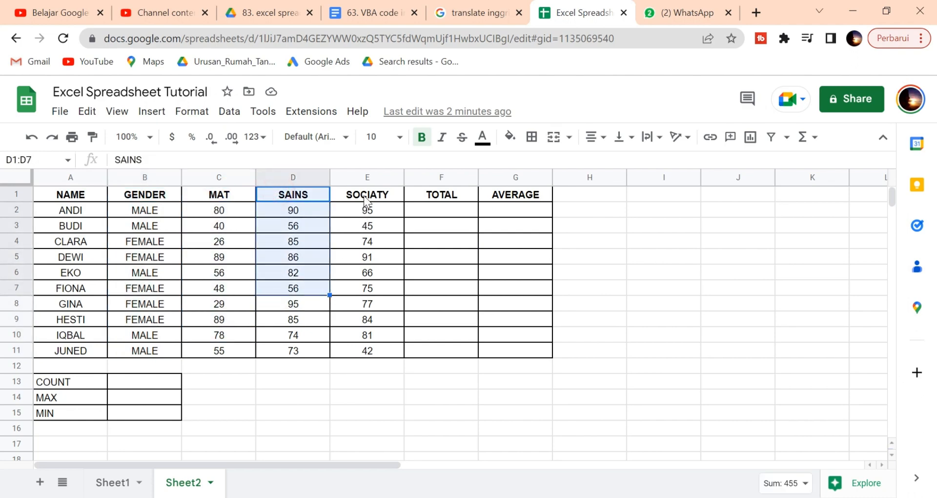
drag(366, 197, 367, 319)
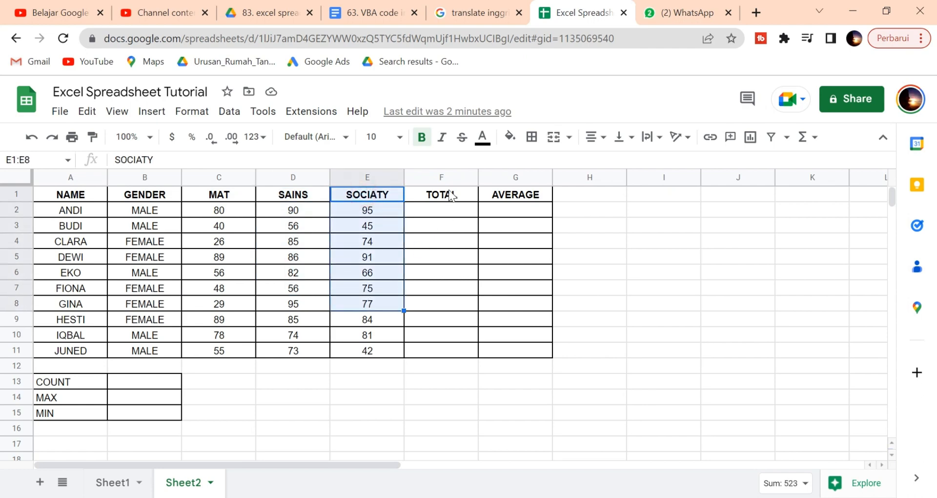
click(446, 194)
click(507, 197)
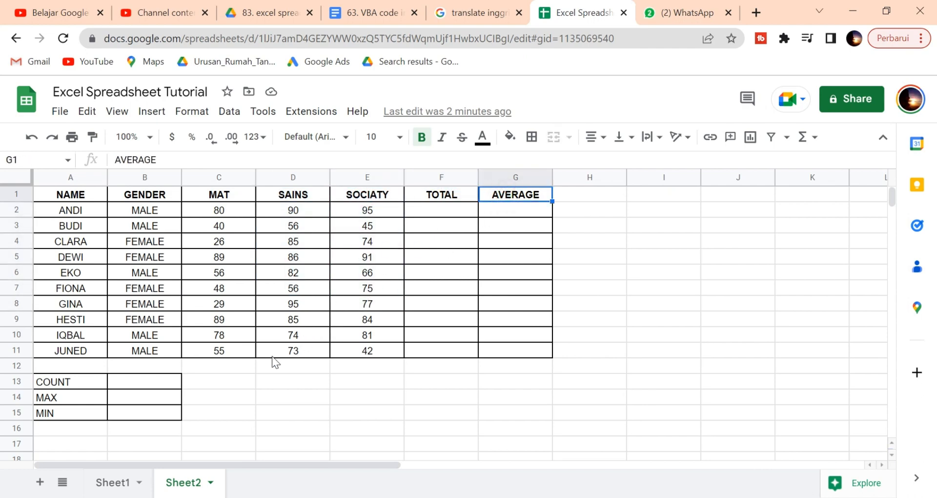
click(84, 385)
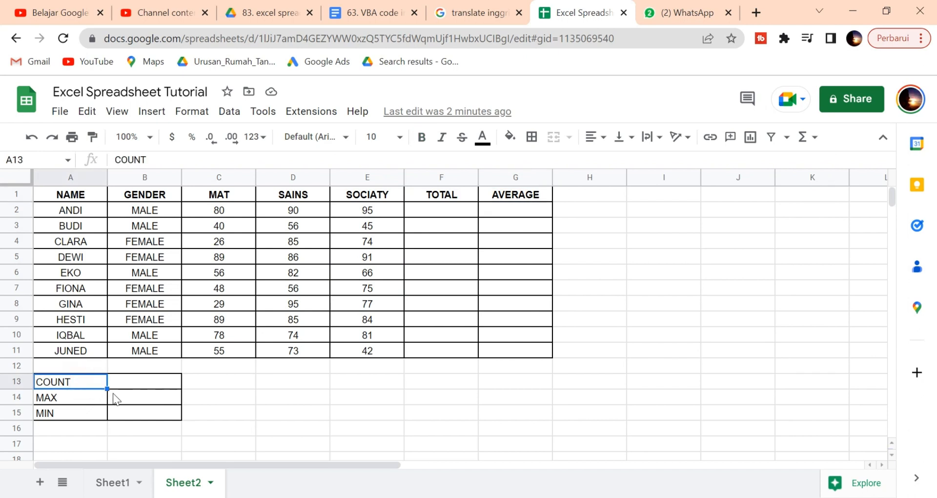
click(116, 403)
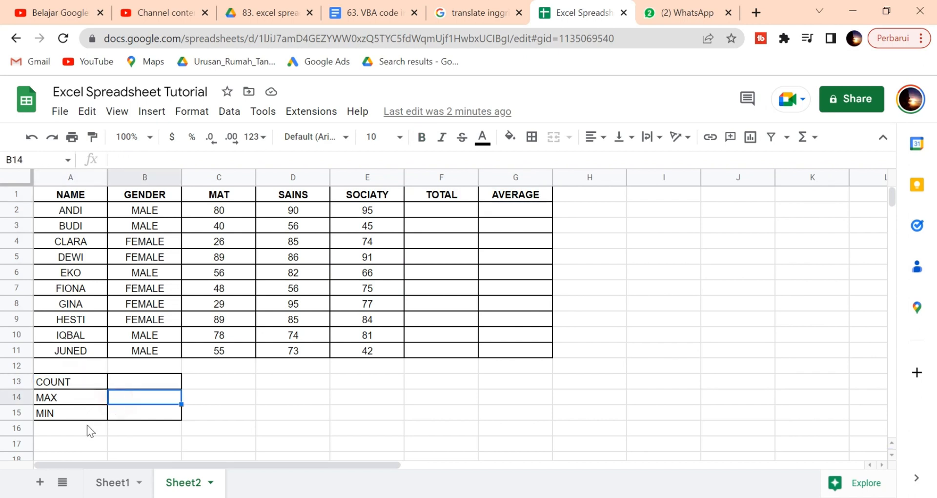
click(87, 426)
click(226, 401)
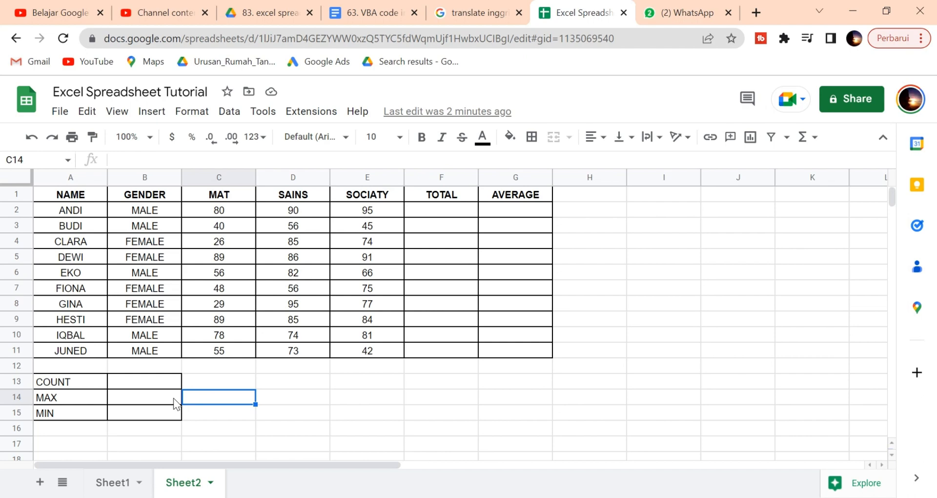
Step: Enter the formula =SUM(C2:E2) in cell F2 to total the first student's three scores
click(439, 208)
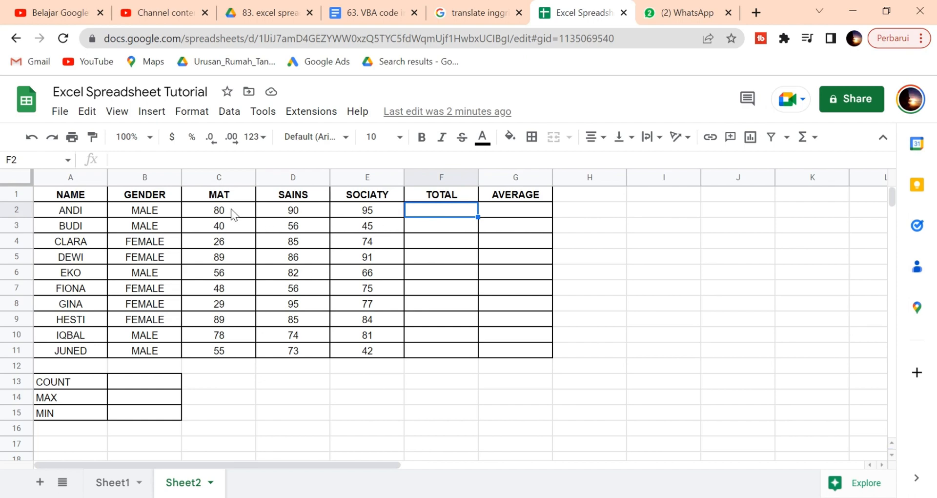
drag(233, 213, 404, 207)
double_click(432, 211)
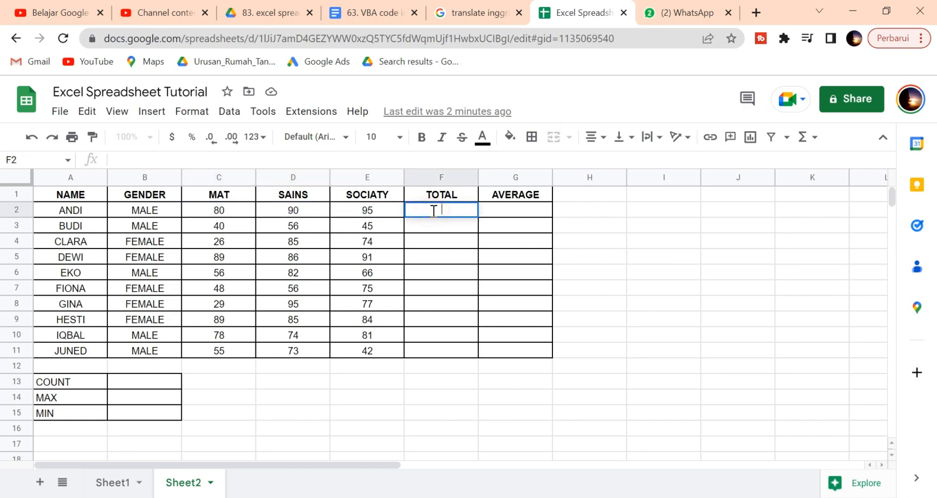
text(=SUM()
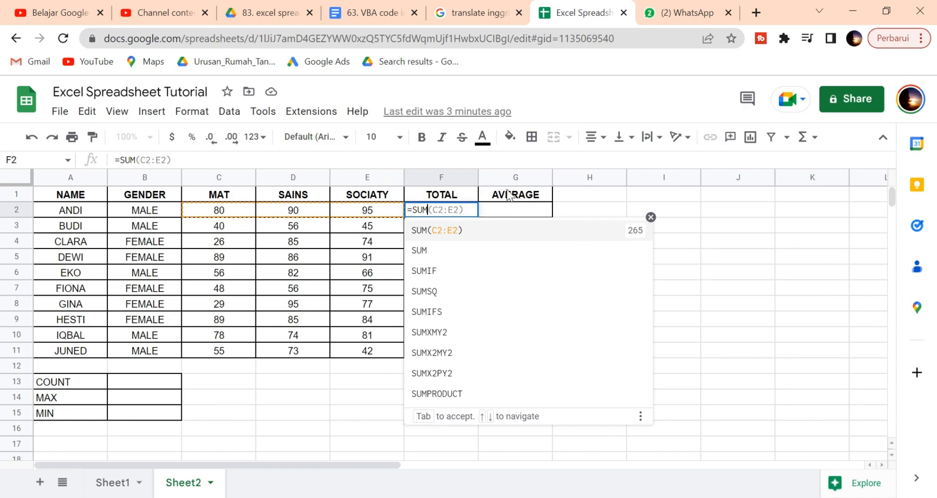
key(Escape)
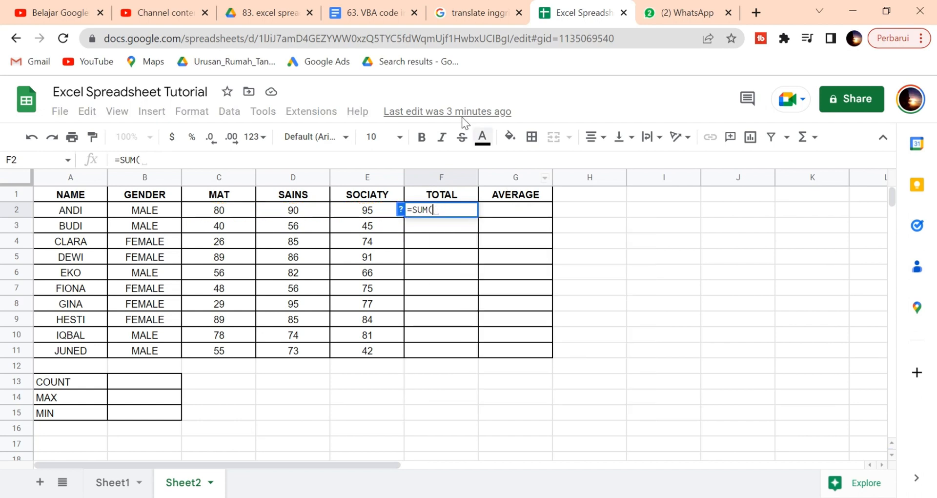
drag(215, 216, 359, 216)
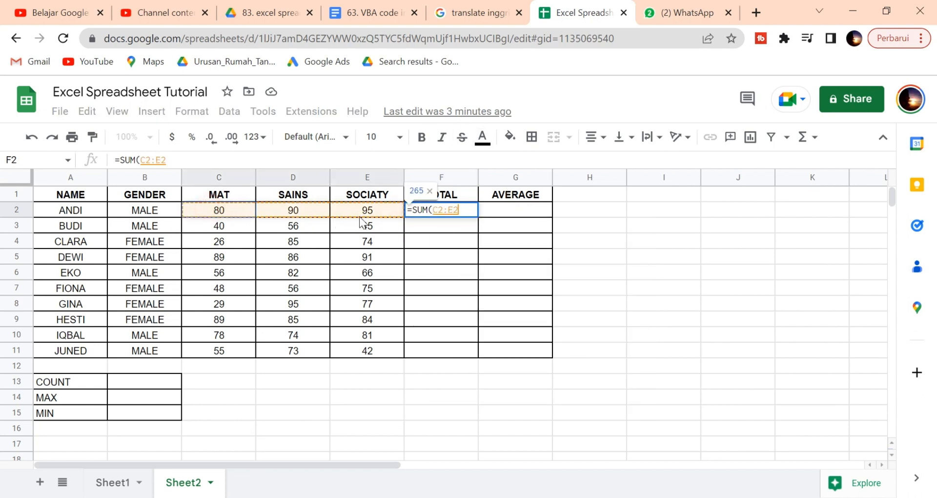
text())
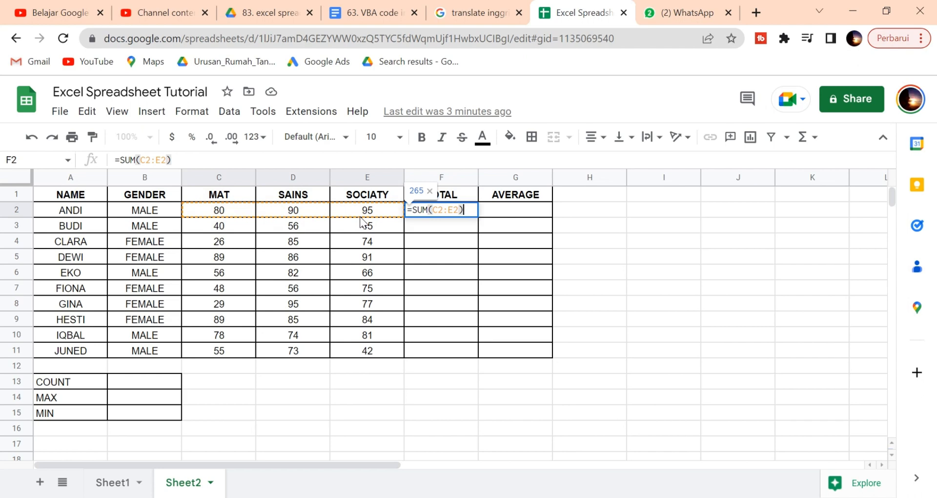
key(Return)
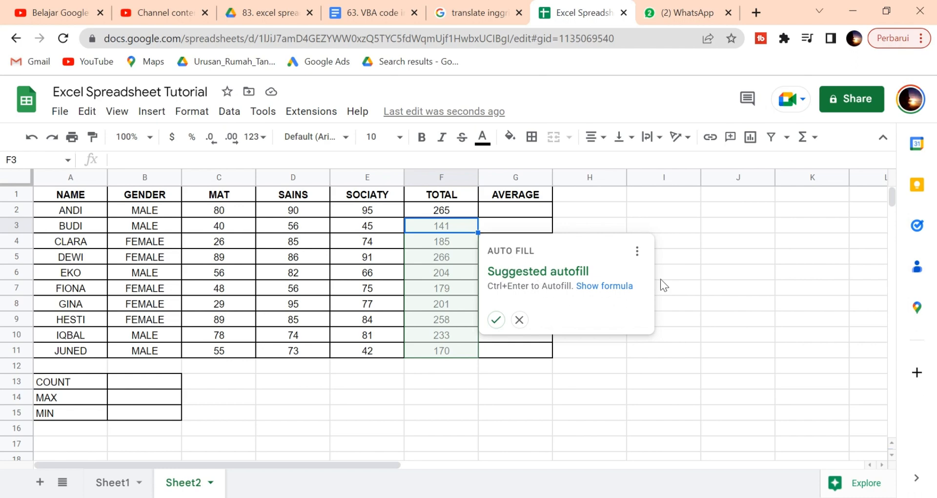
Step: Try the suggested autofill for the rest of the TOTAL column, and undo it
key(ctrl+Return)
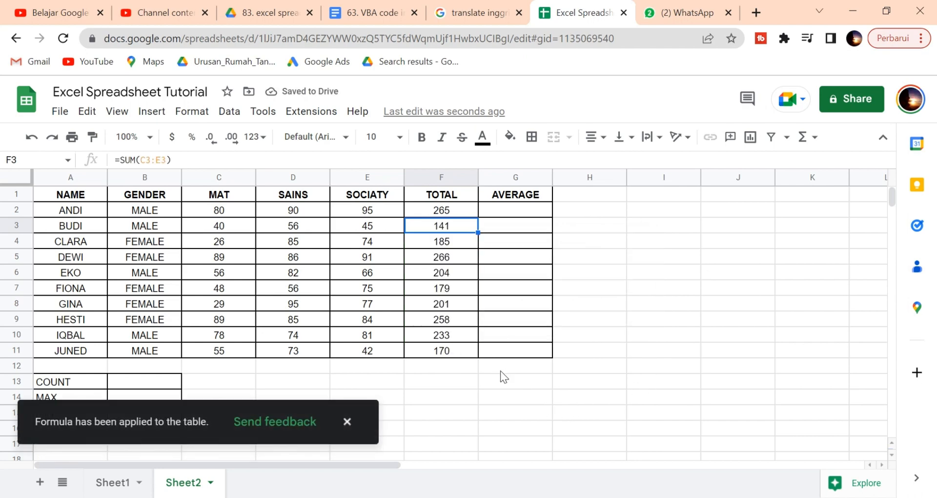
click(438, 381)
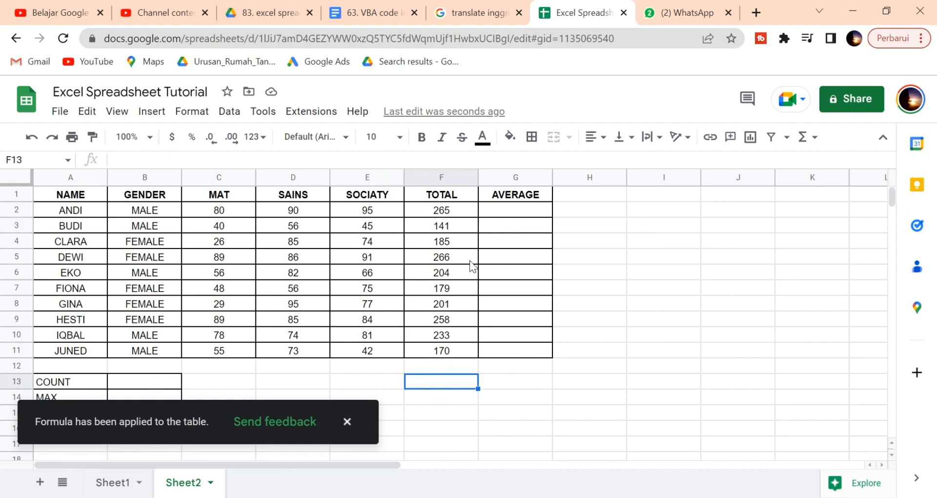
key(ctrl+z)
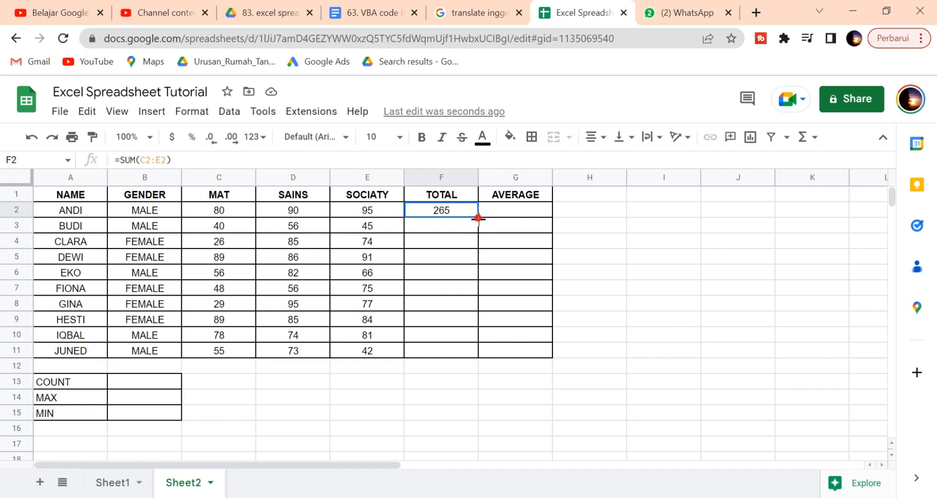
Step: Fill the SUM formula from F2 down to F11 and check the copied formula in F6
drag(478, 217, 479, 354)
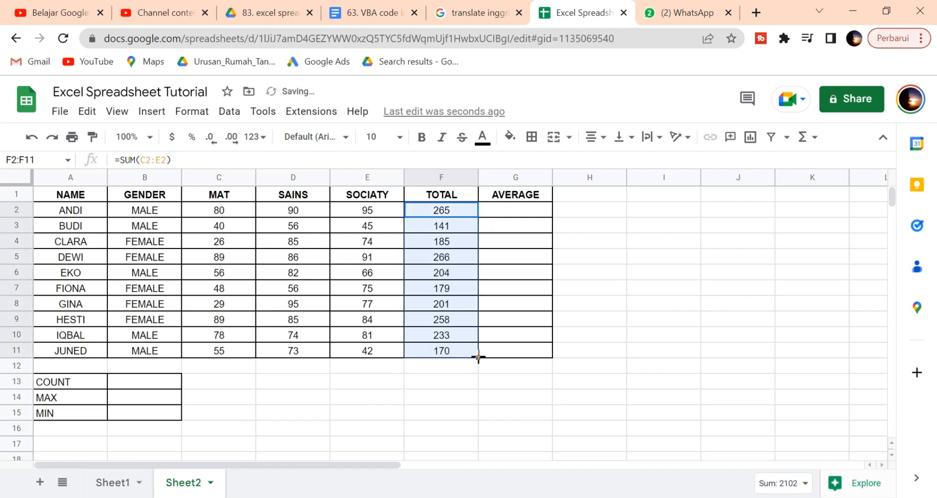
click(510, 306)
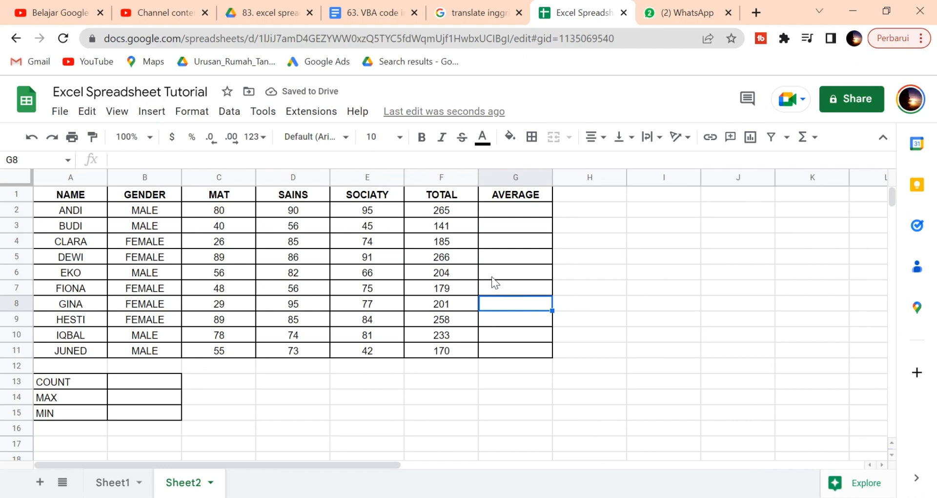
click(448, 273)
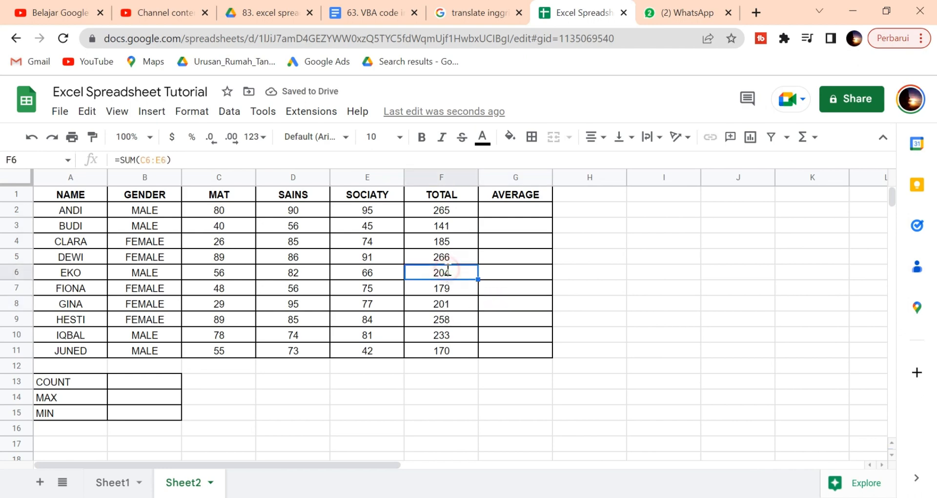
double_click(447, 274)
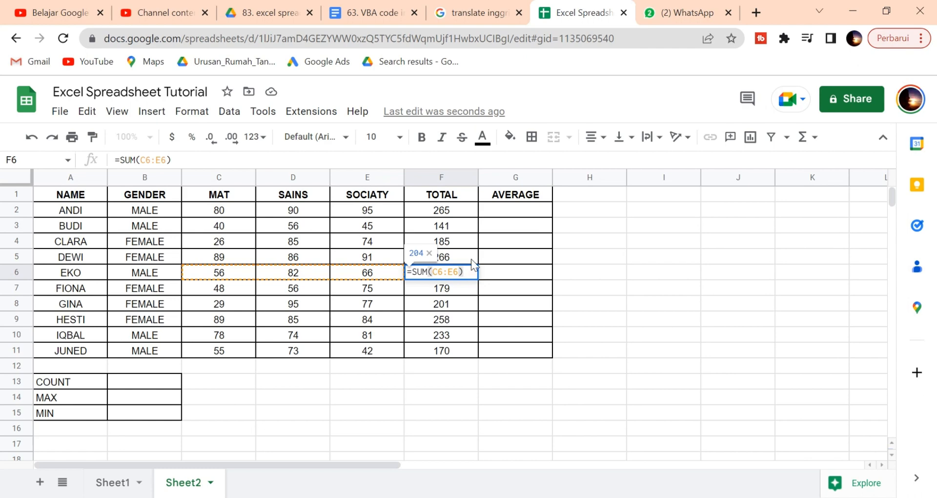
key(Return)
Step: Enter =sum(C2:F2)/3 in cell G2 of the AVERAGE column and reject the suggested autofill
drag(510, 228, 510, 237)
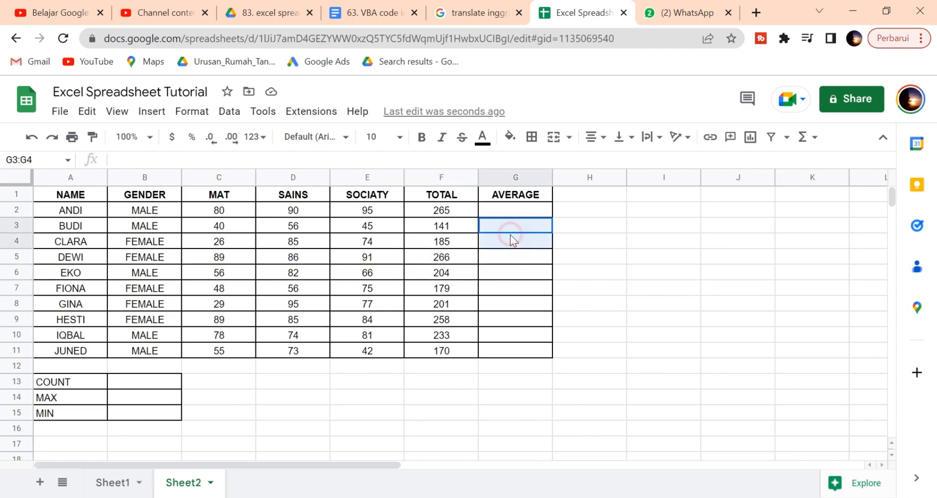
click(503, 271)
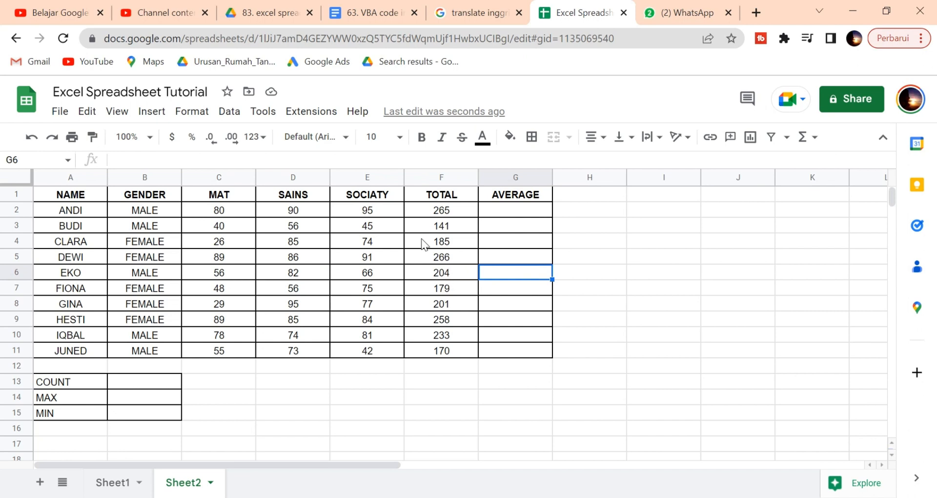
click(492, 213)
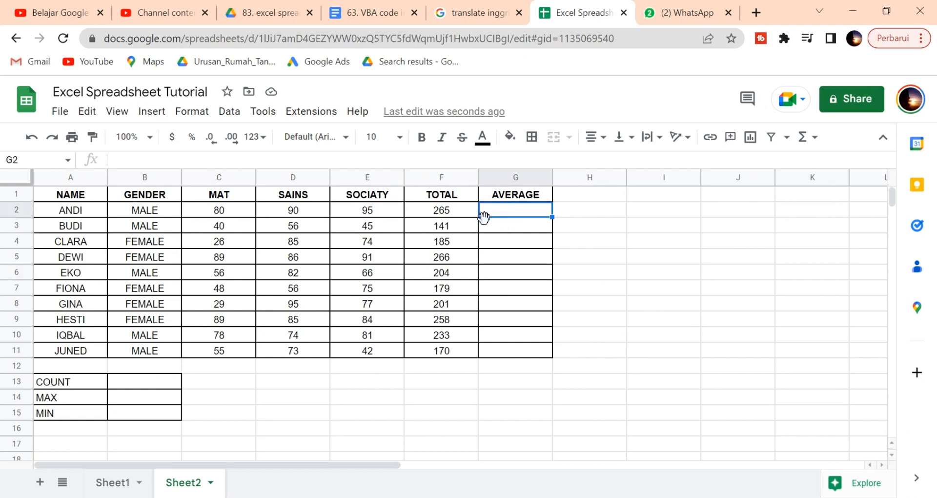
double_click(497, 209)
text(=su)
text(m)
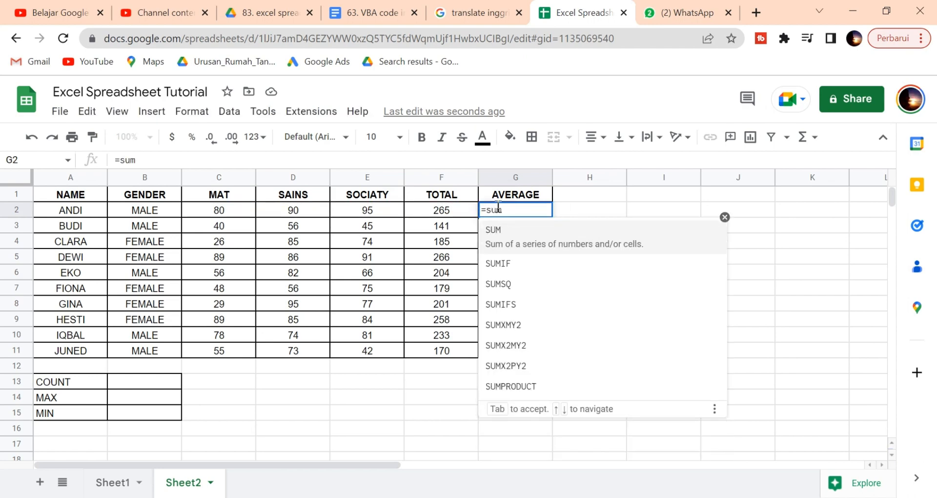
text(()
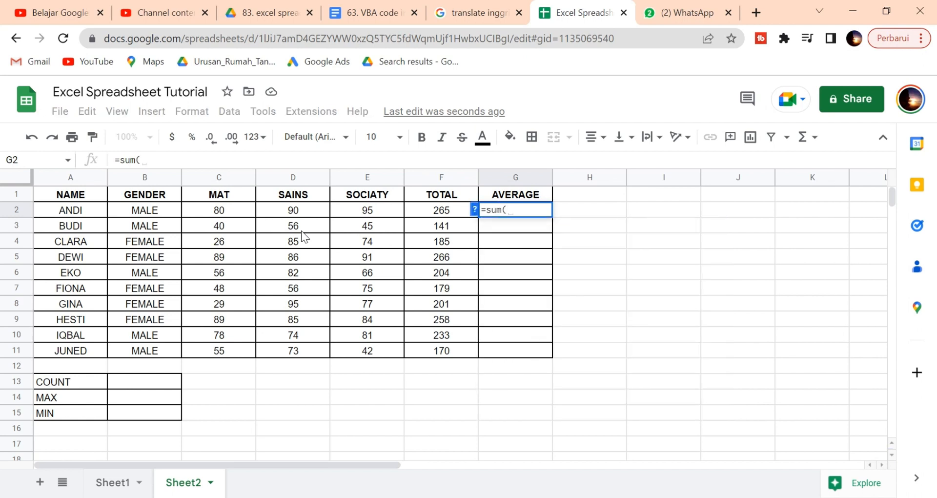
drag(212, 209, 468, 209)
text())
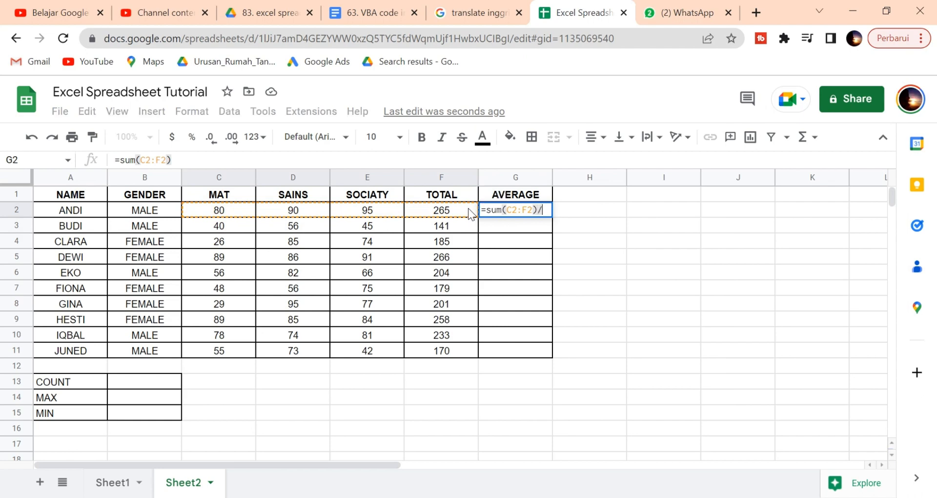
text(/3)
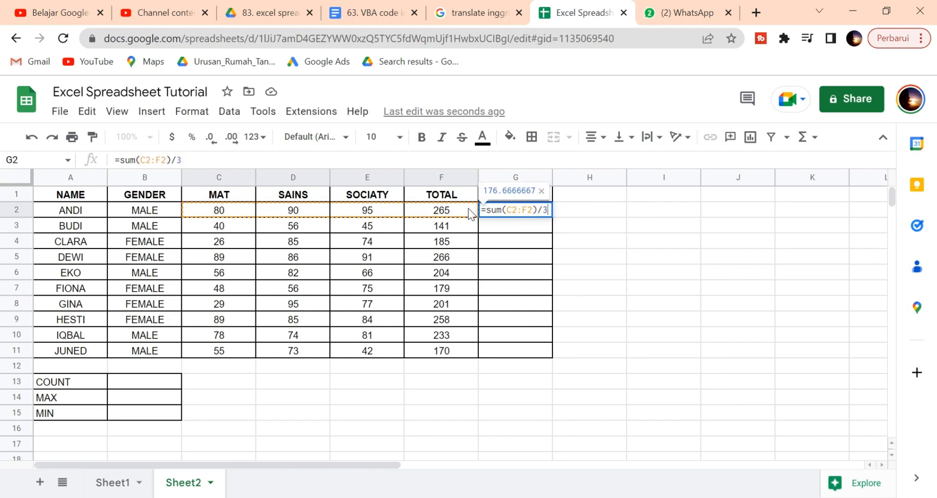
key(Return)
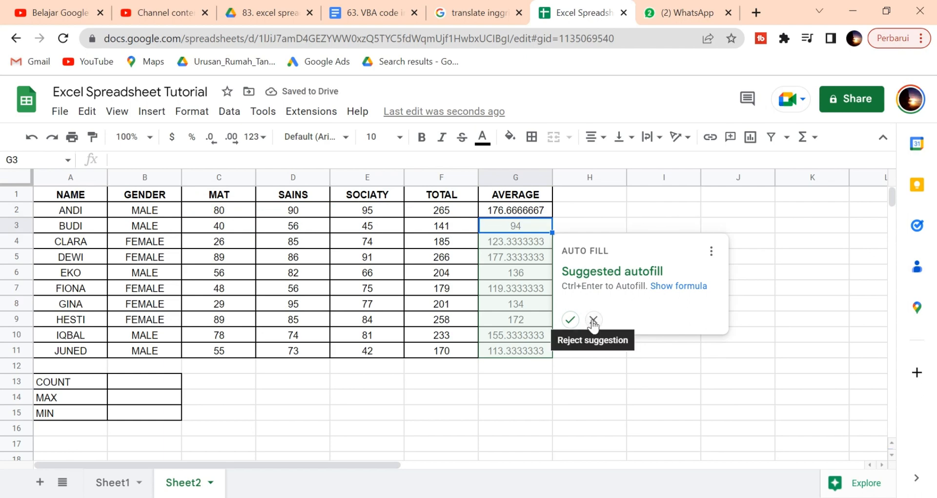
click(593, 320)
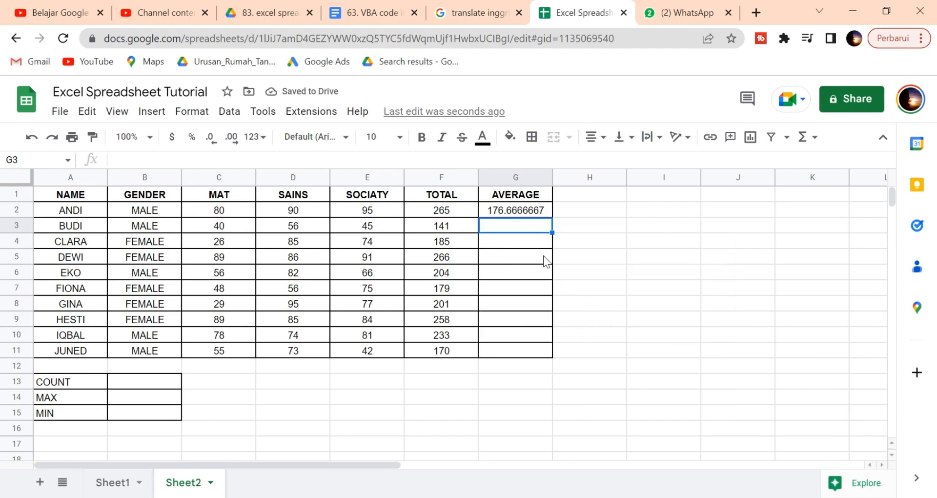
Step: Correct the formula in G2 to =sum(C2:E2)/3, and clear the cell
click(518, 209)
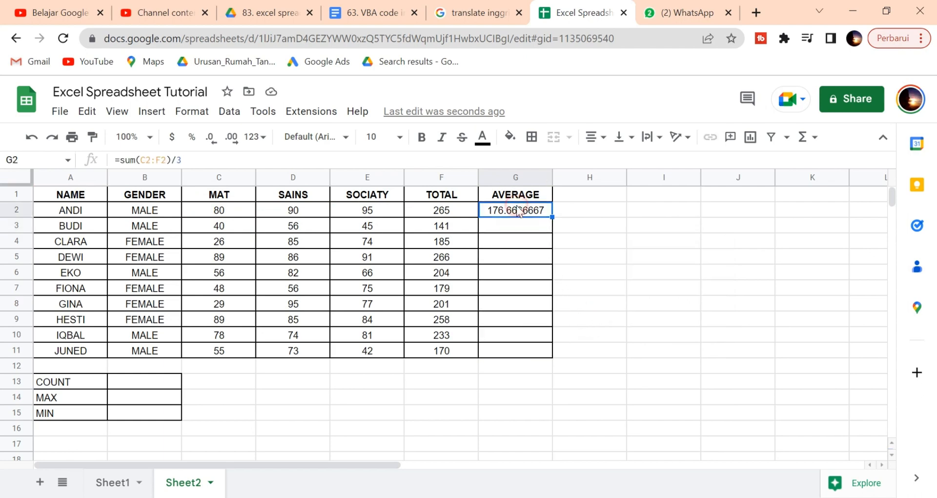
click(161, 160)
key(BackSpace)
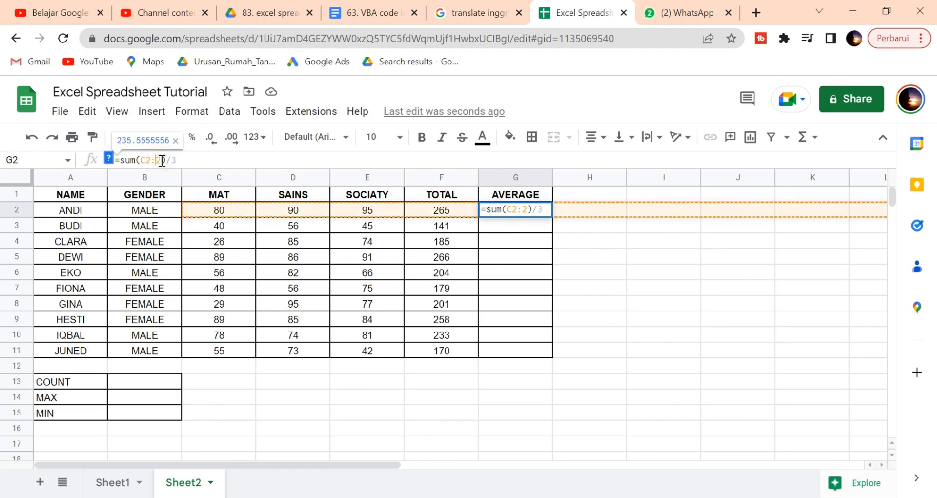
text(E)
key(Return)
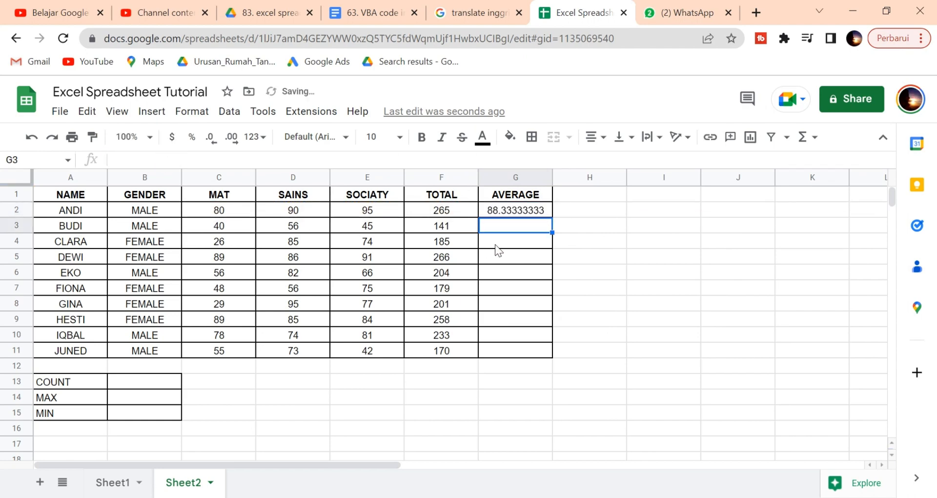
click(500, 209)
key(Delete)
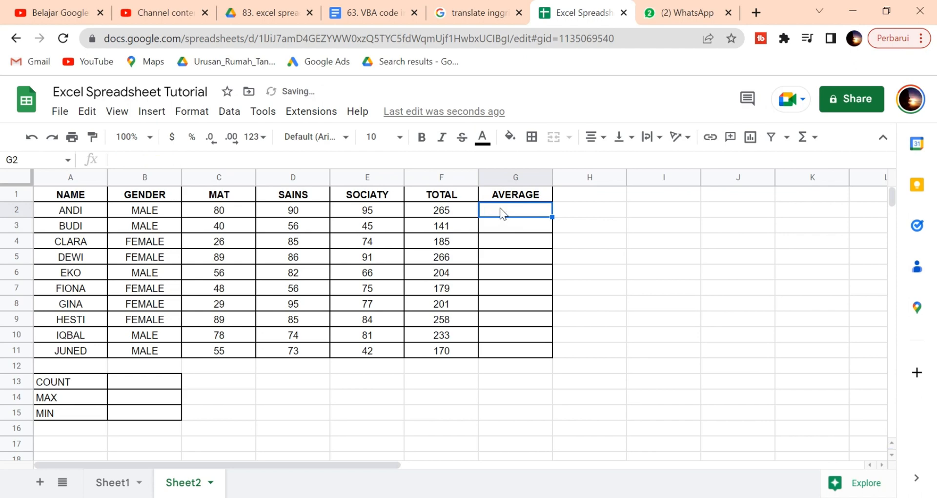
Step: Enter =AVERAGE(C2:E2) in cell G2 of the AVERAGE column
click(504, 242)
click(509, 198)
click(509, 206)
double_click(509, 207)
text(=AVERA)
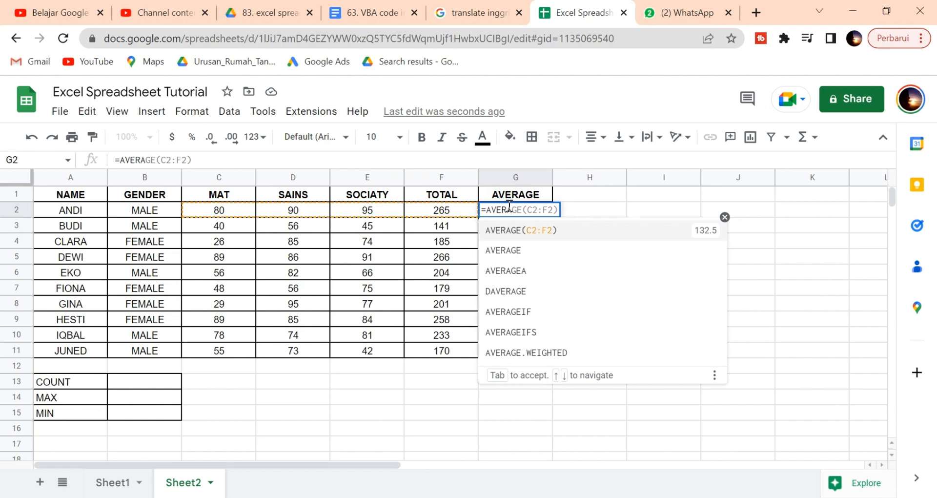
text(GE()
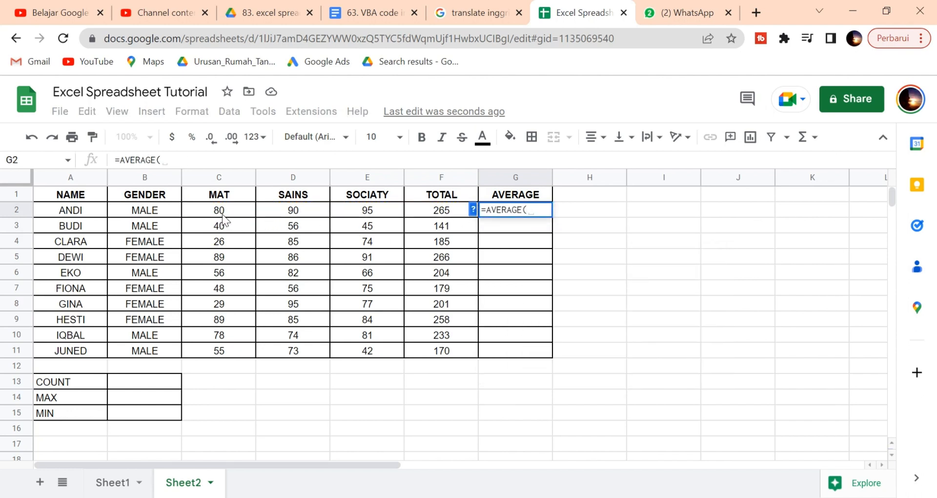
drag(225, 215, 393, 214)
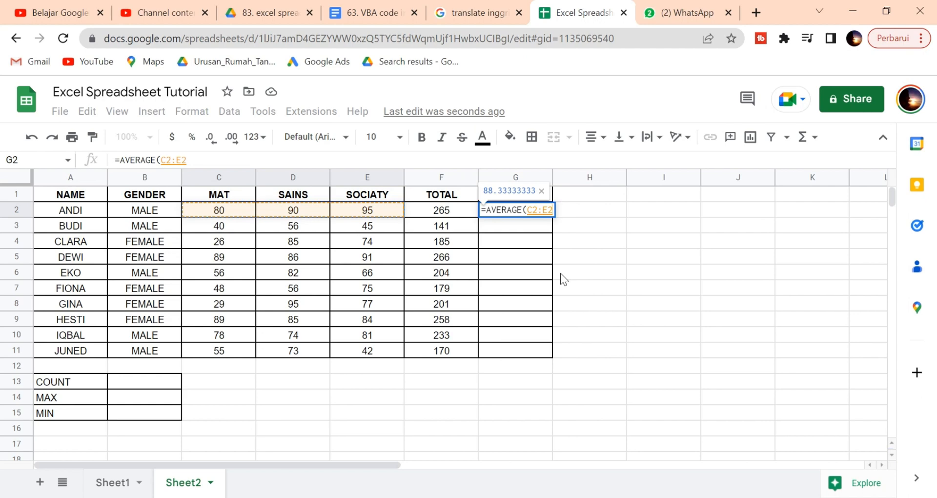
text())
key(Return)
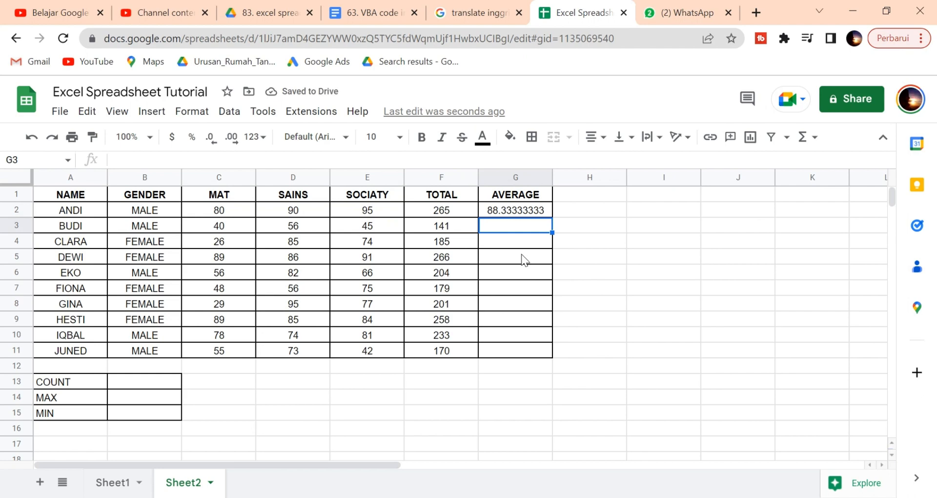
Step: Fill the AVERAGE formula from G2 down to G11
click(544, 210)
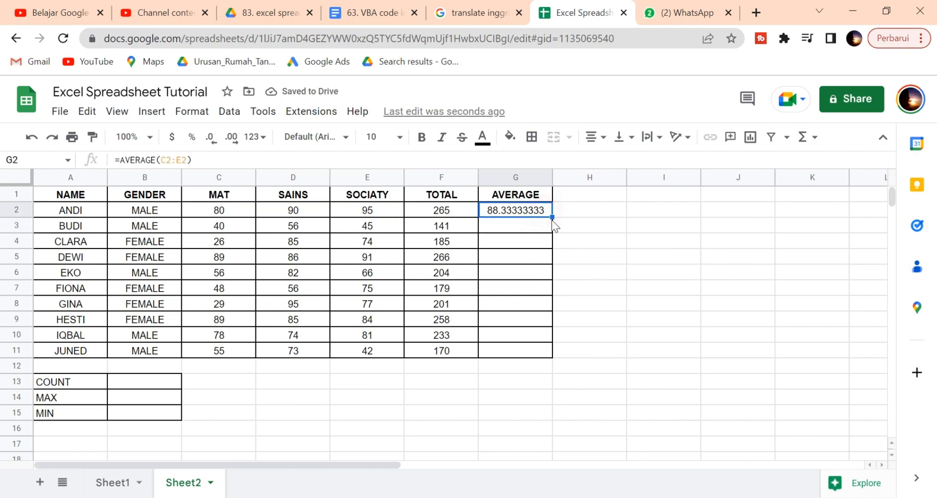
drag(552, 217, 543, 356)
click(527, 394)
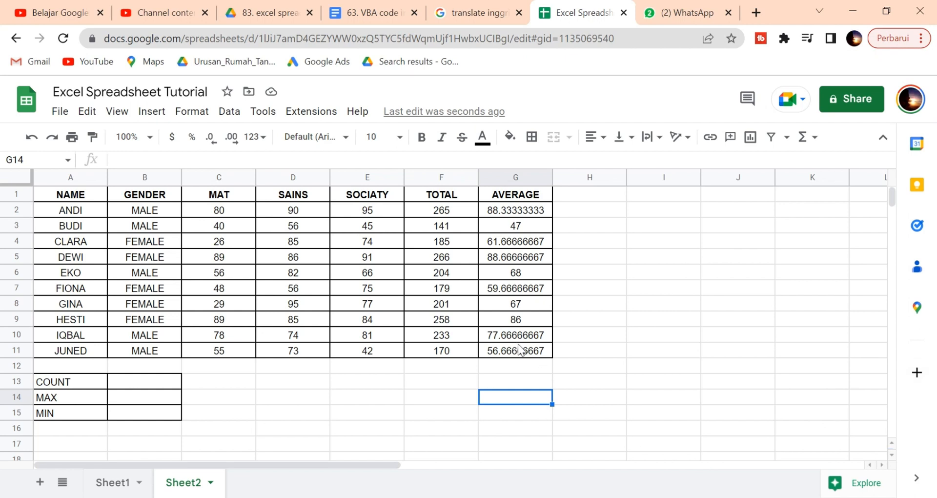
Step: Reduce the averages in G2:G11 to one decimal place
drag(525, 210, 520, 272)
drag(551, 367, 534, 351)
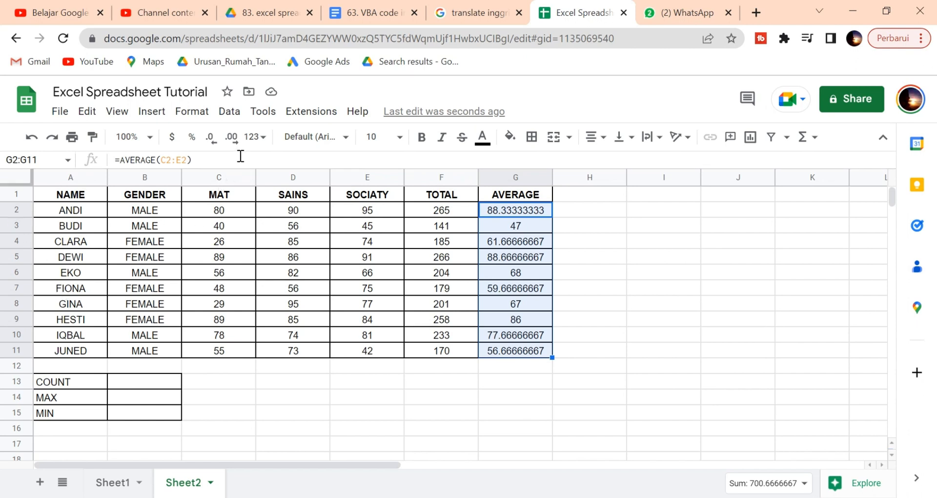
click(210, 136)
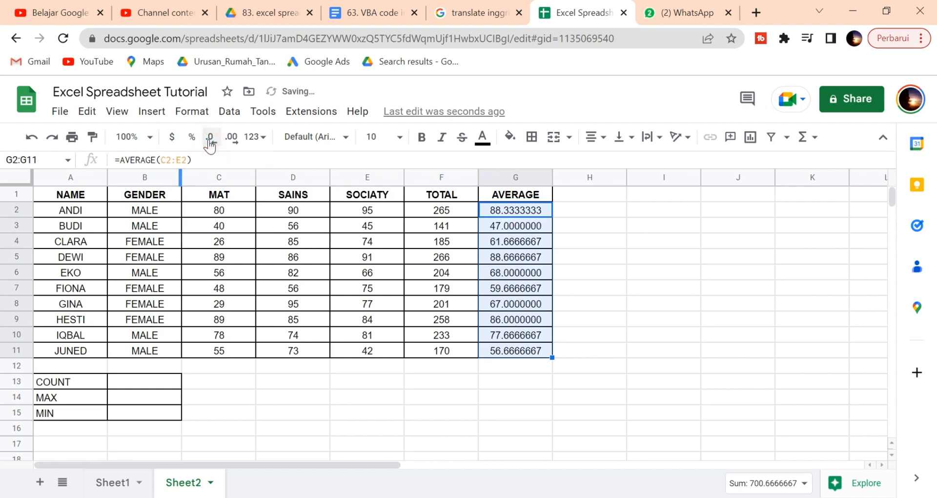
click(208, 141)
click(209, 141)
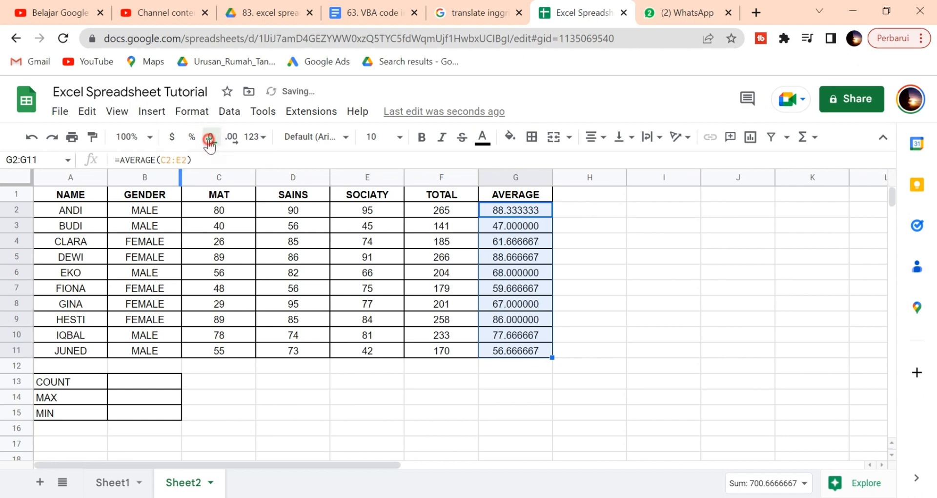
click(208, 142)
click(206, 142)
click(206, 142)
click(205, 142)
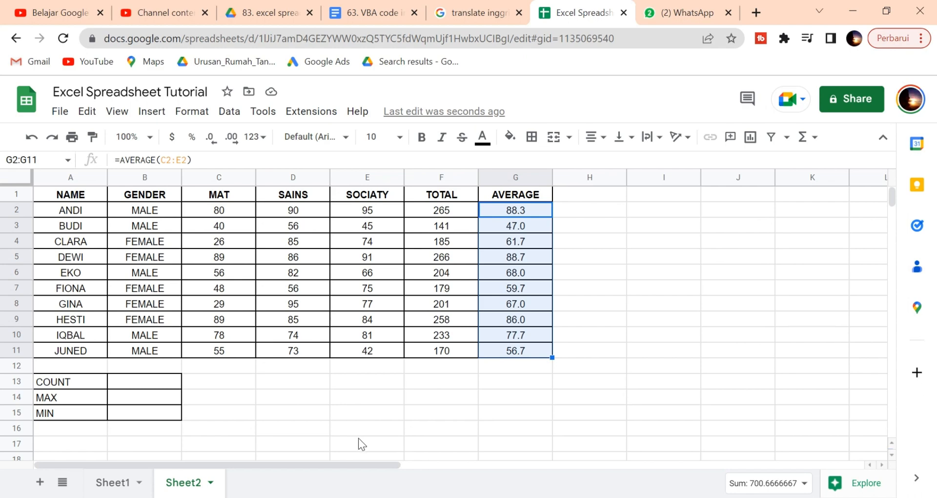
Step: Enter =count(F2:F11) in the COUNT row's cell B13 and dismiss the suggested autofill
click(139, 381)
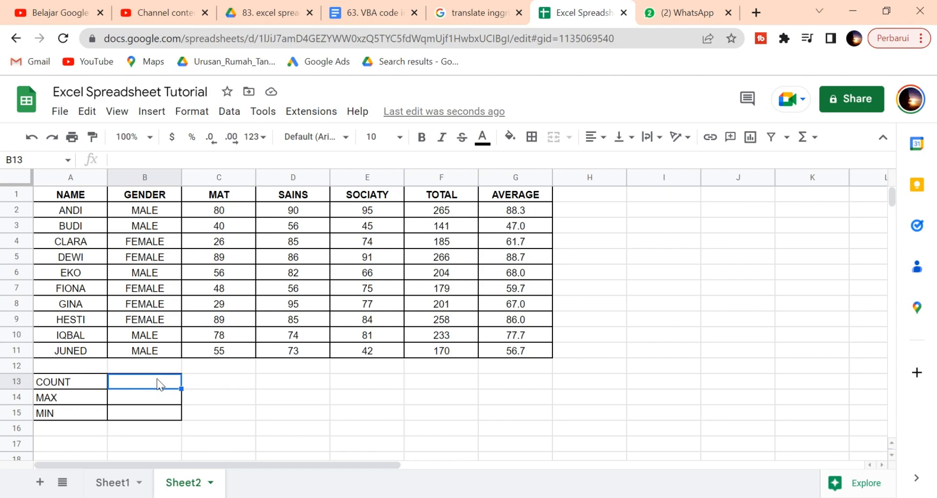
double_click(157, 381)
text(=count)
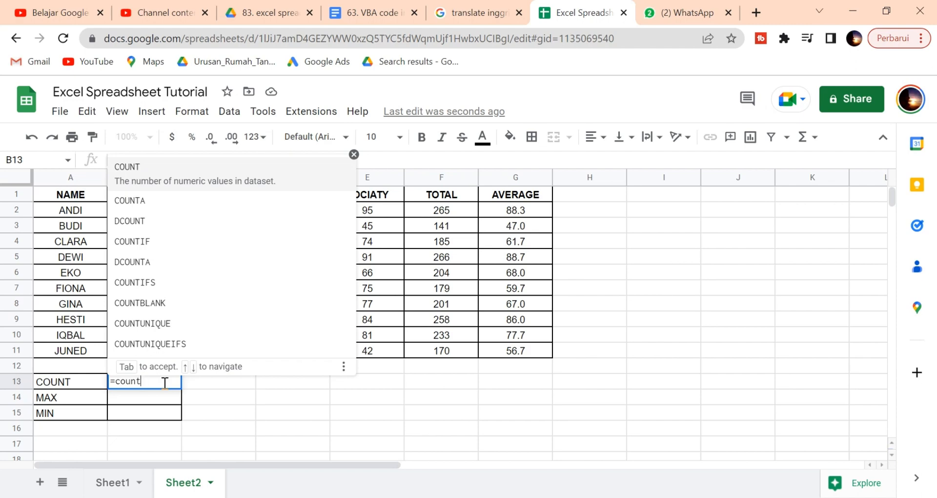
text(()
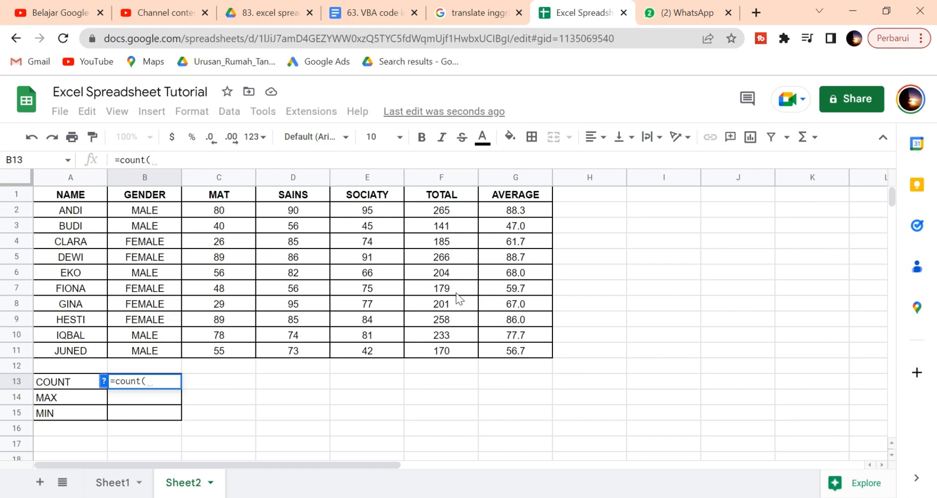
drag(454, 210, 444, 356)
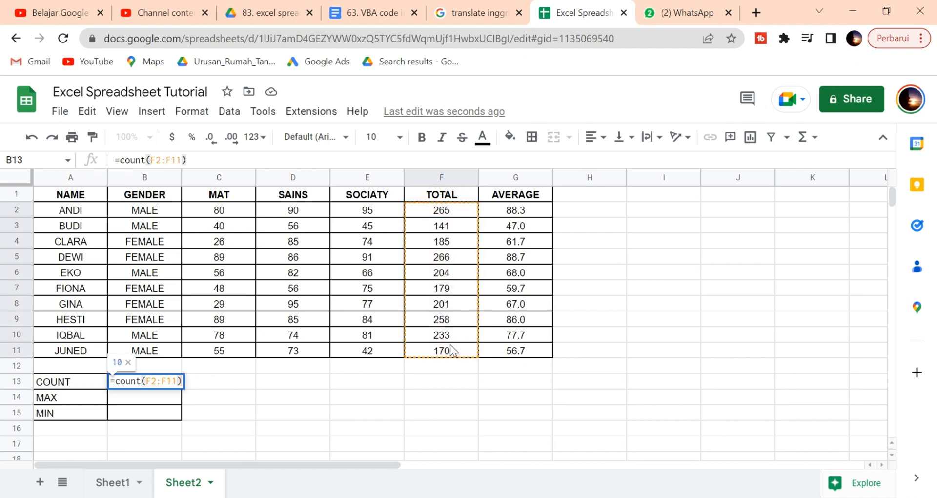
key(Return)
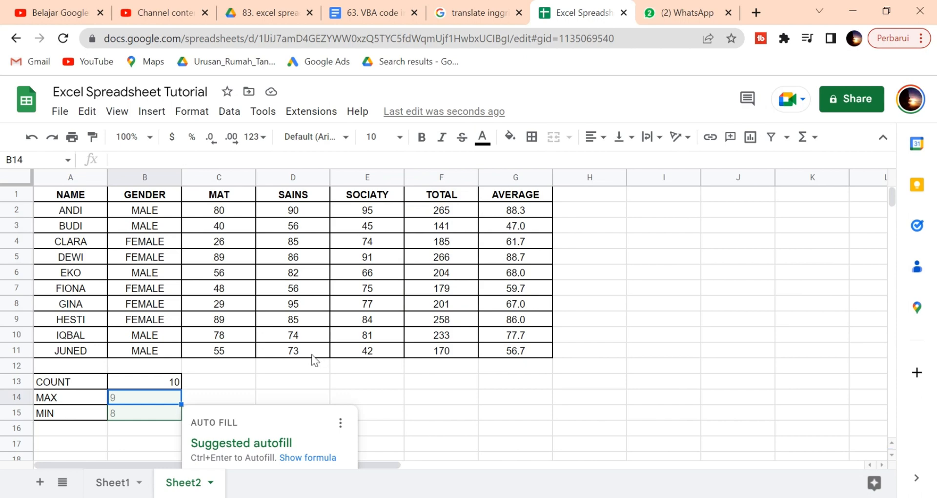
click(312, 354)
Step: Try counting the student names by replacing the formula in B13 with =count(A2:A11)
click(157, 381)
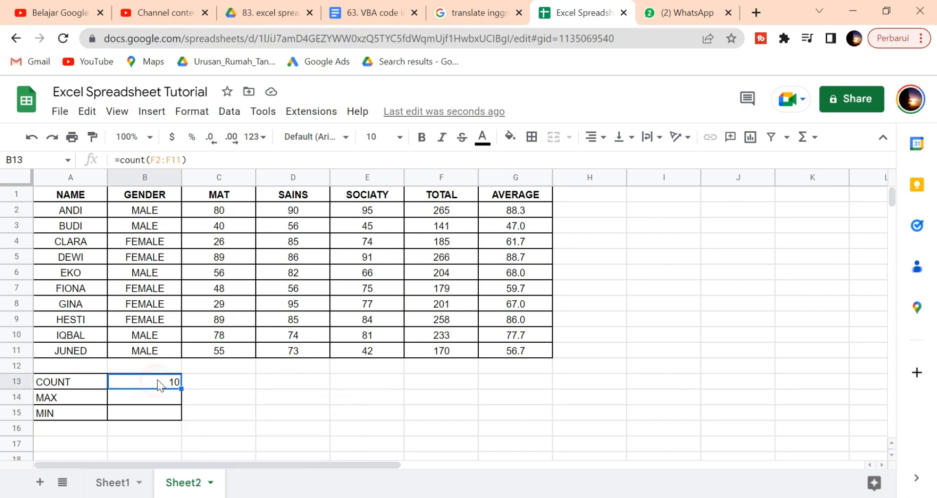
text(=cou)
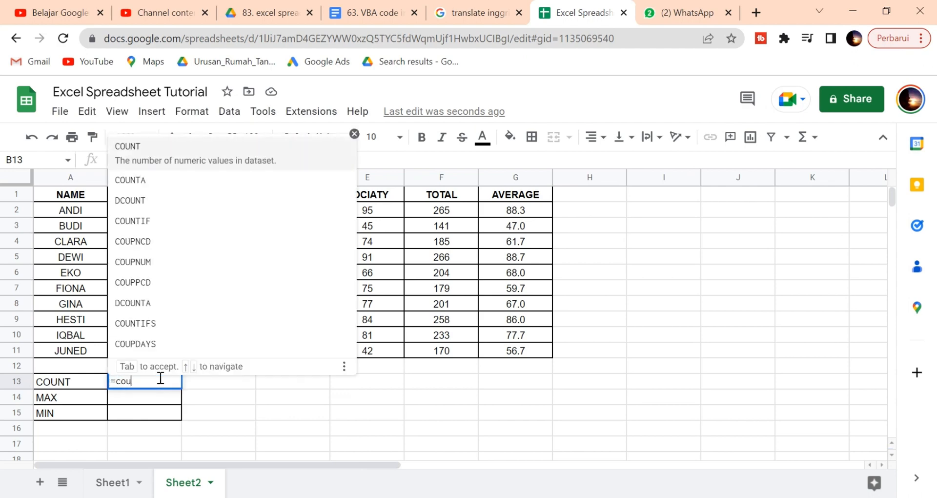
text(nt()
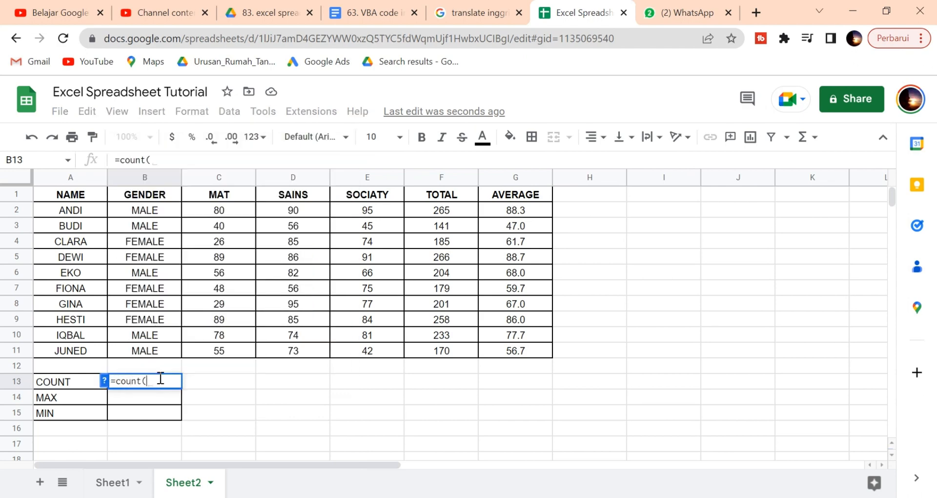
drag(69, 209, 74, 349)
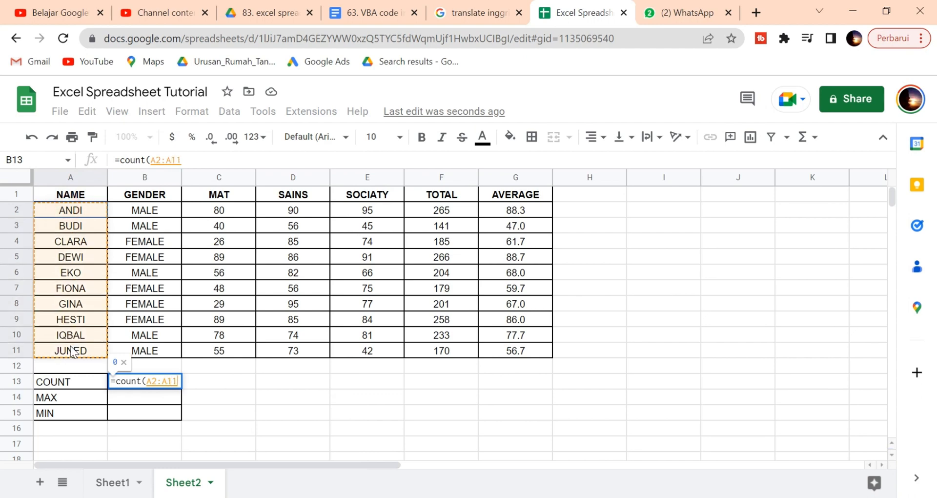
key(Return)
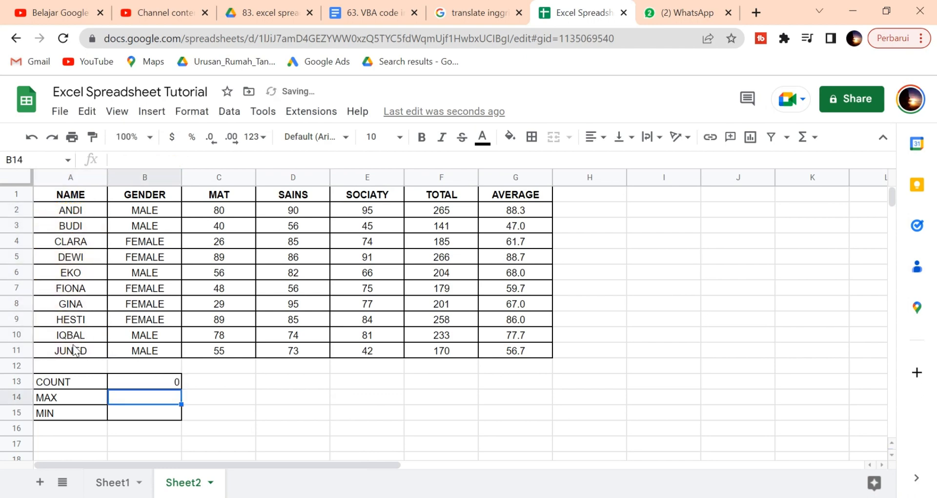
Step: Replace the formula in B13 with =counta(A2:A11) to count the student names, and check it
click(168, 385)
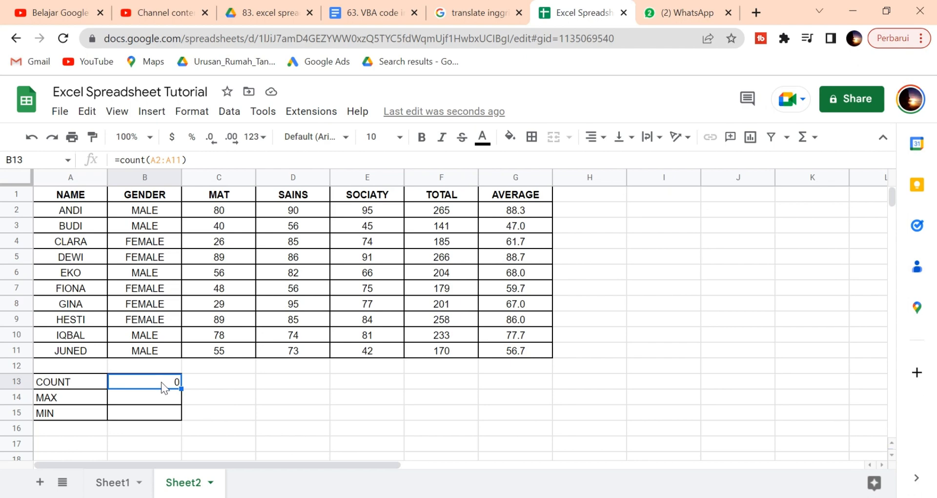
double_click(161, 381)
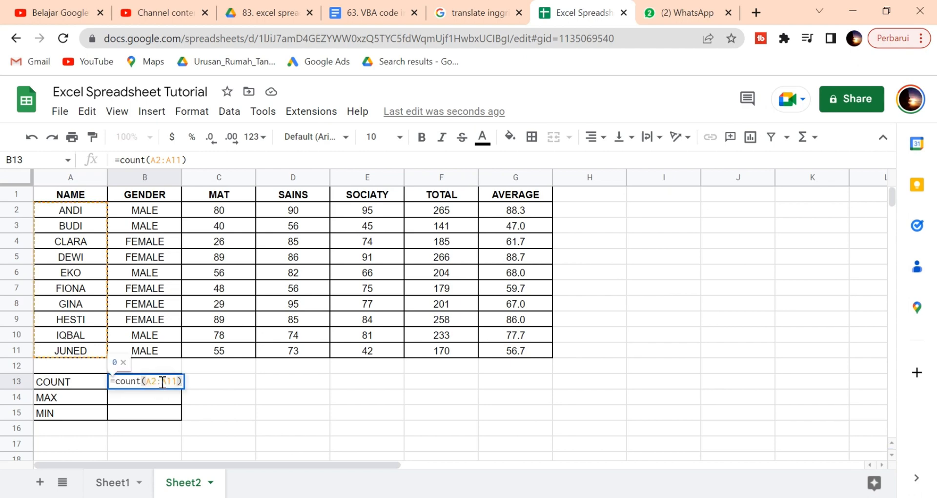
key(ctrl+a)
text(=count)
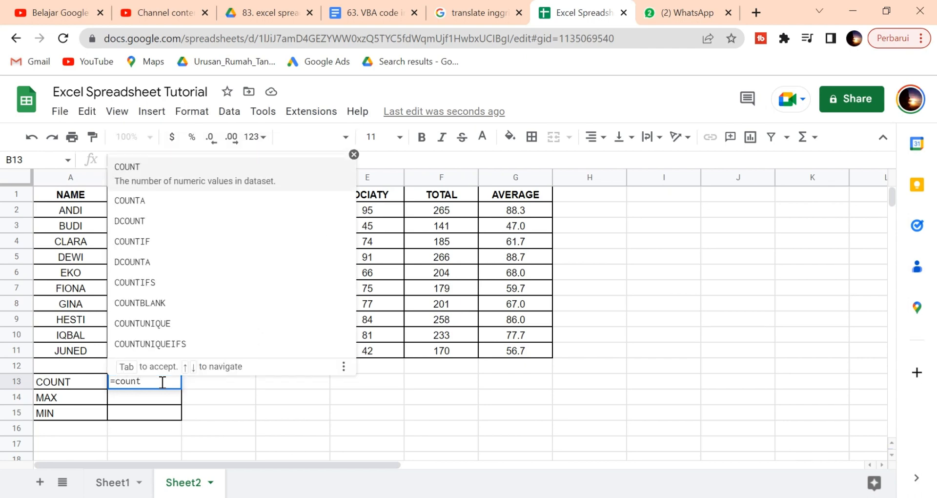
text(a)
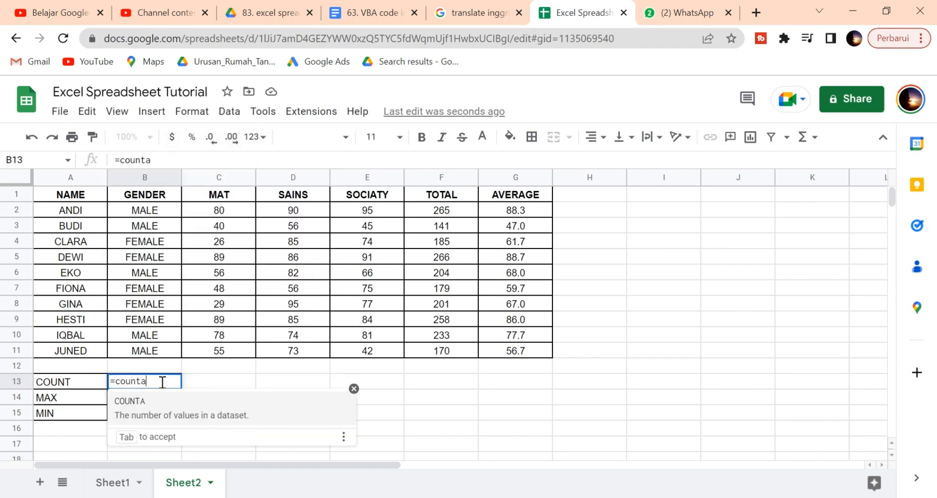
text(()
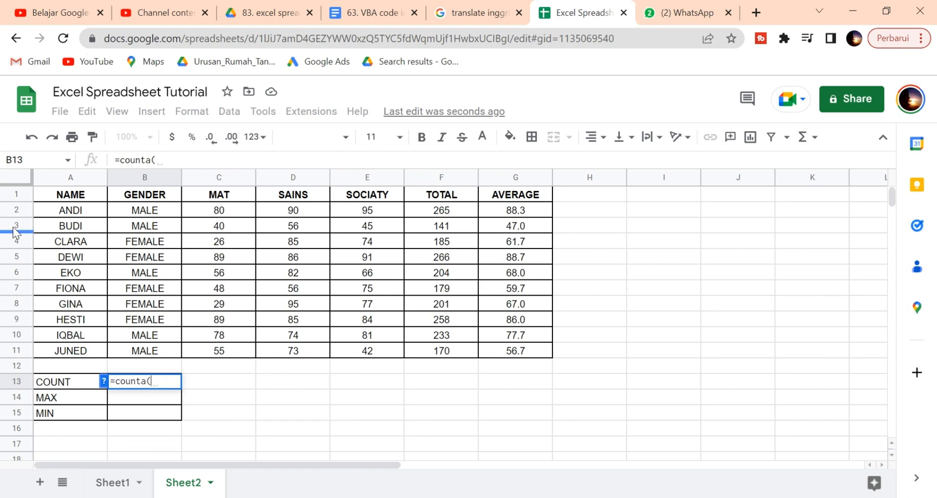
drag(69, 211, 67, 356)
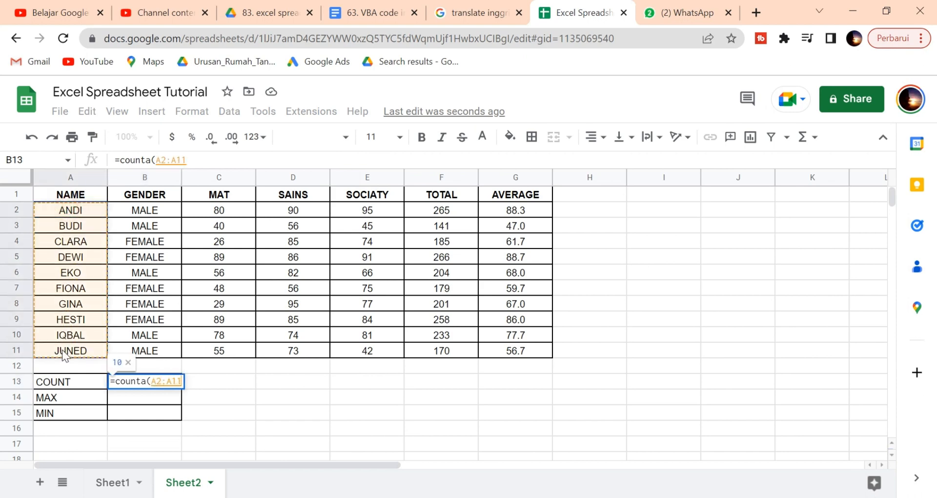
text())
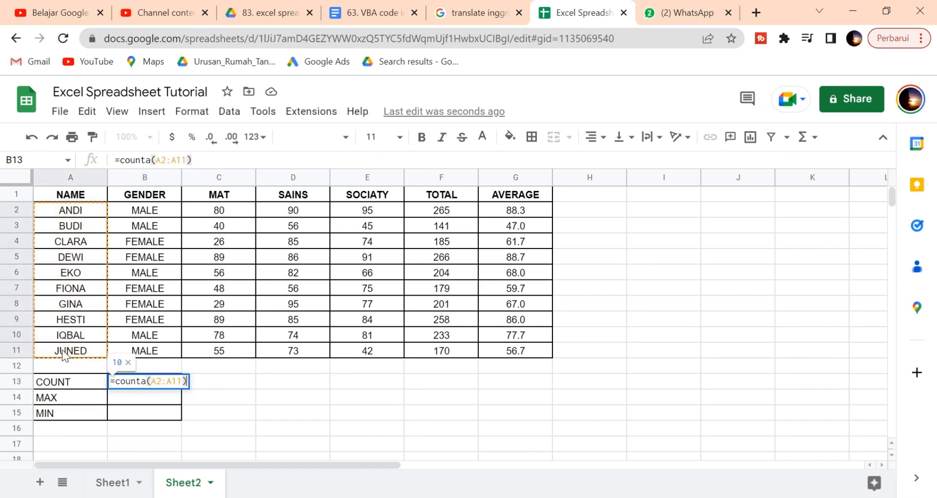
key(Return)
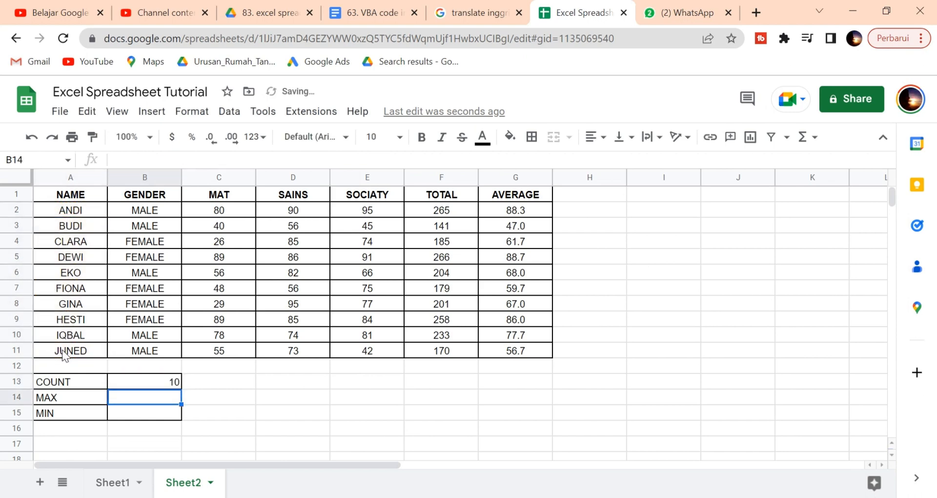
click(160, 380)
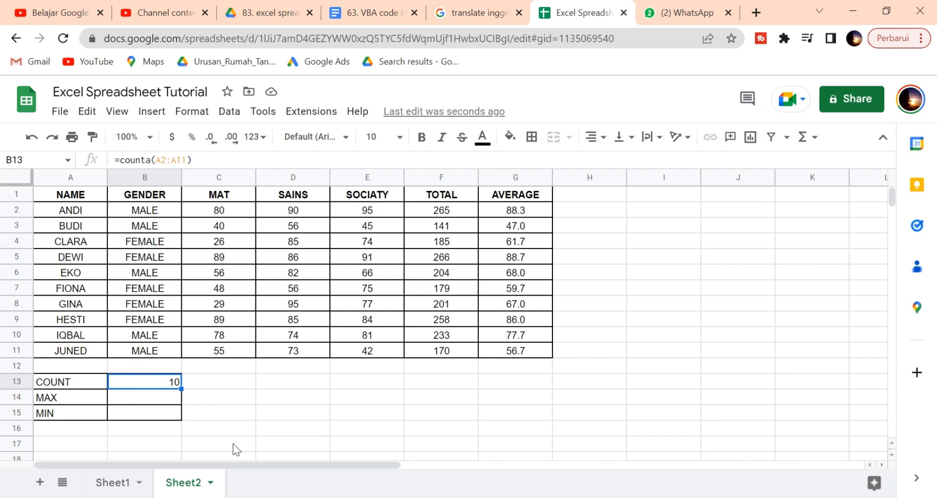
click(231, 380)
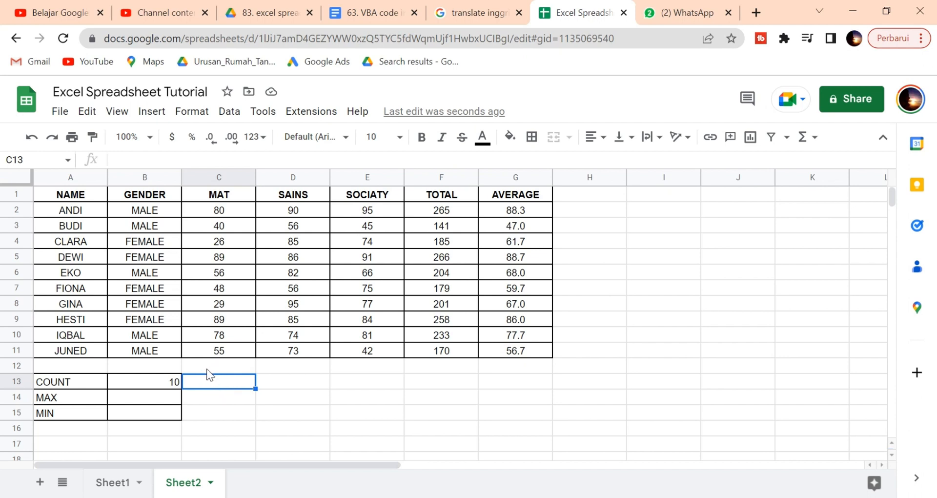
drag(519, 211, 487, 356)
click(261, 442)
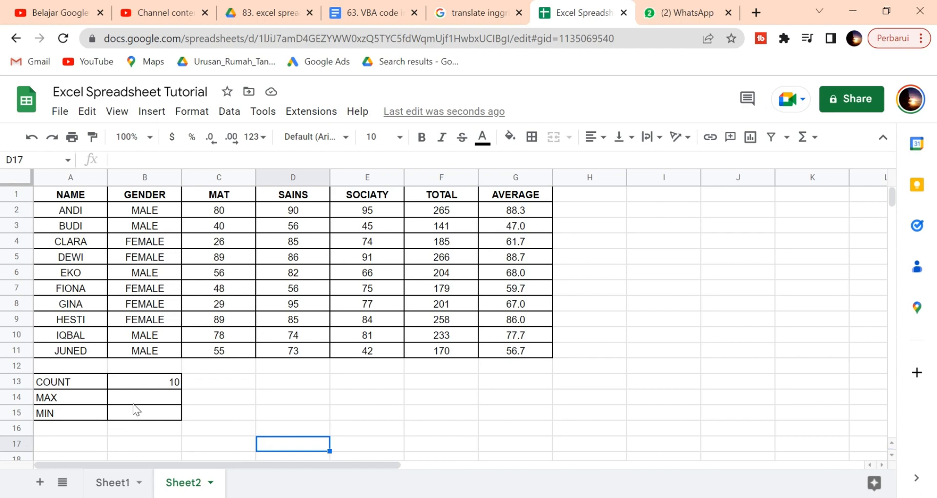
Step: Enter =max(G2:G11) in the MAX row's cell B14 and check it against the averages in column G
click(149, 397)
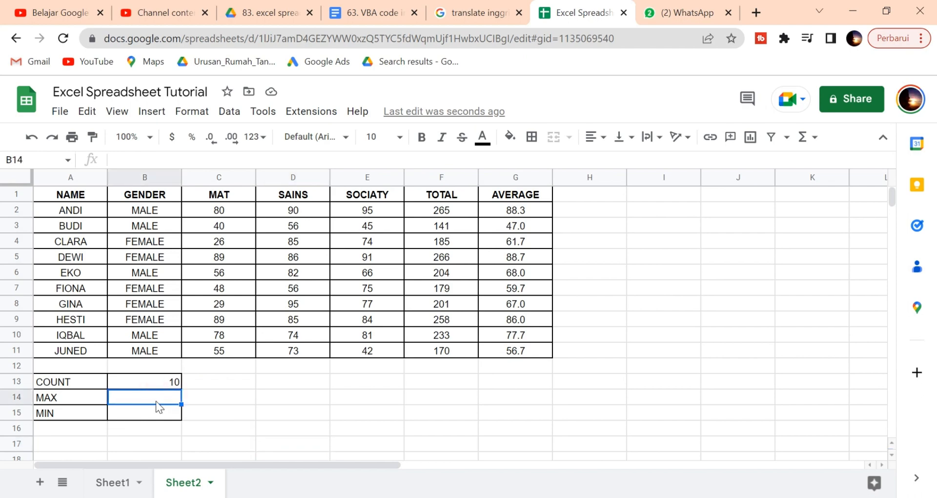
text(=)
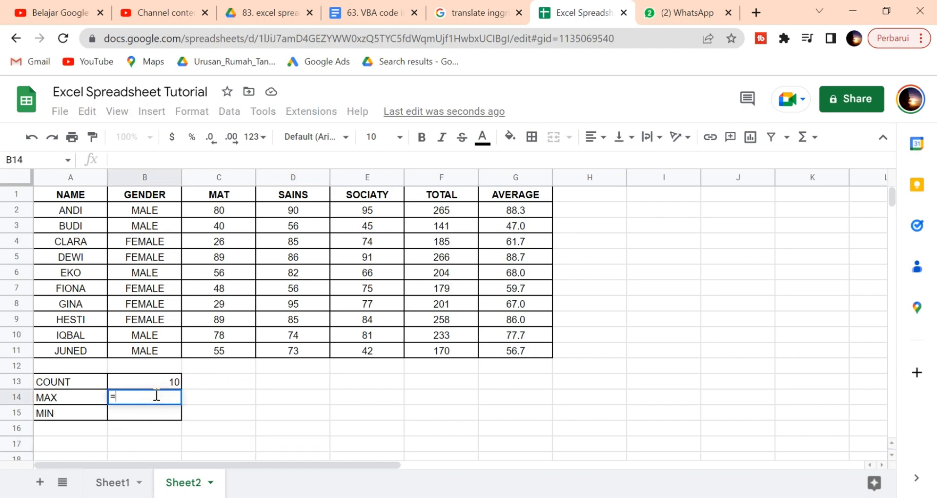
text(max()
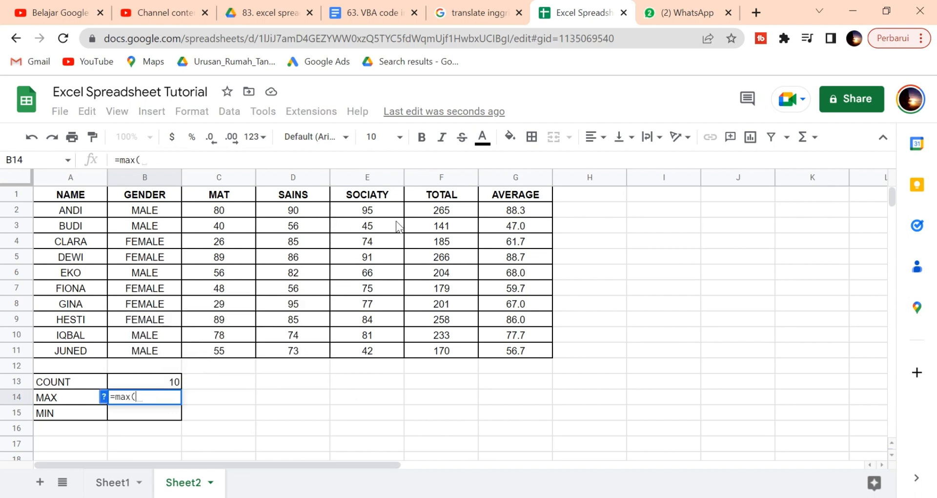
drag(502, 217, 510, 350)
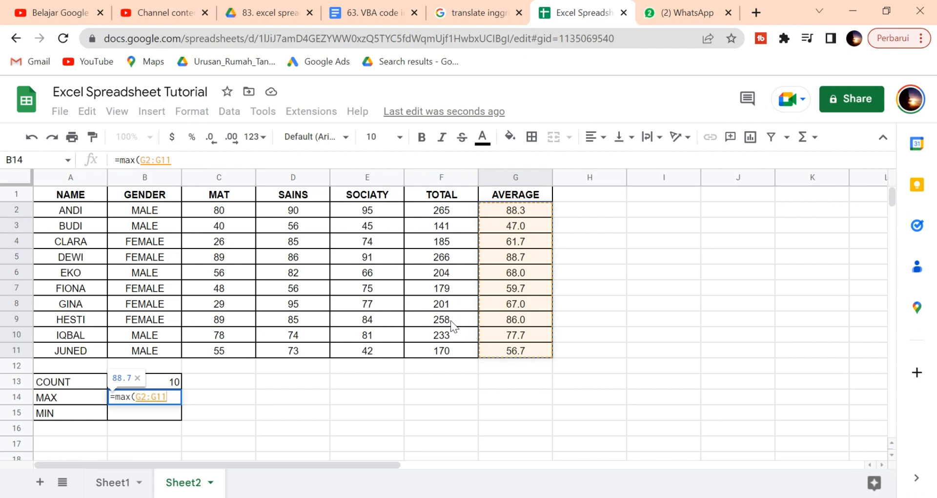
text())
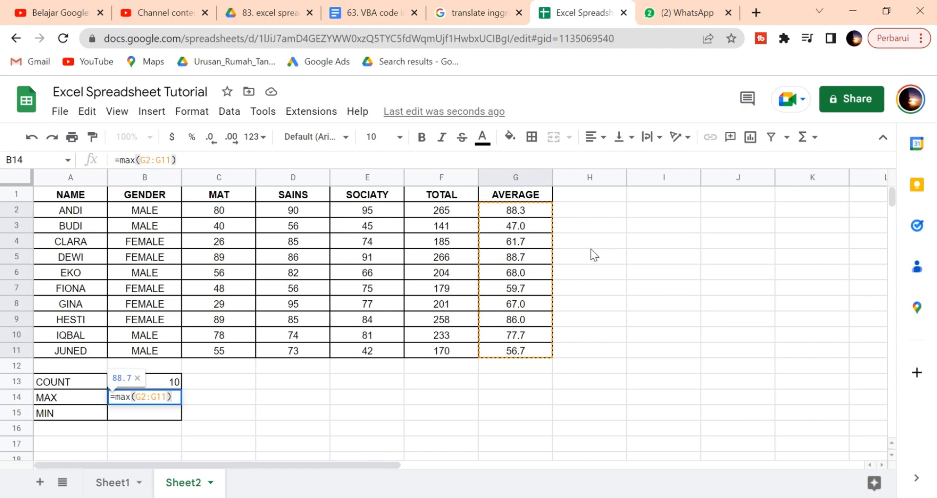
key(Return)
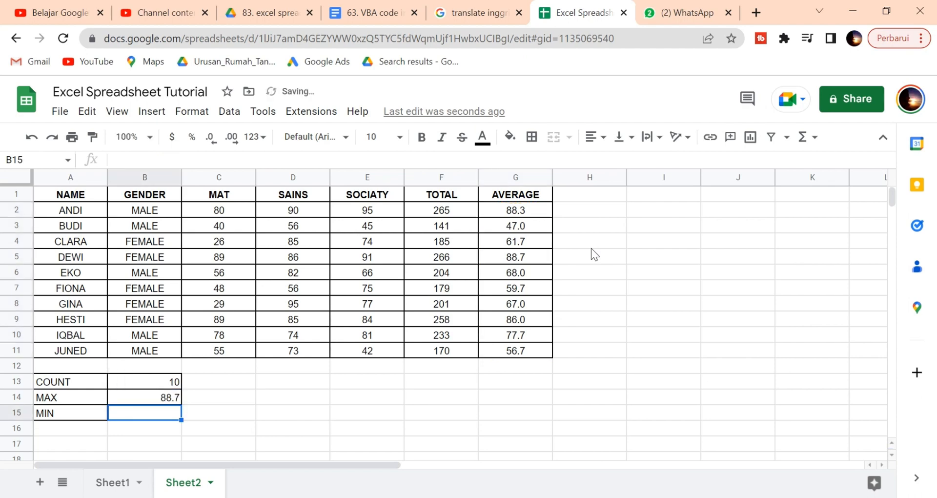
click(510, 259)
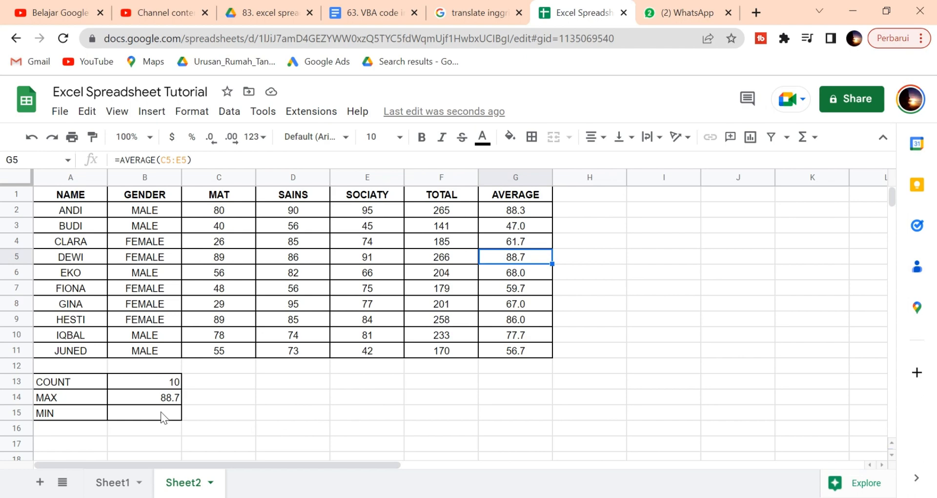
Step: Enter =min(G2:G11) in the MIN row's cell B15 to find the lowest average
double_click(168, 410)
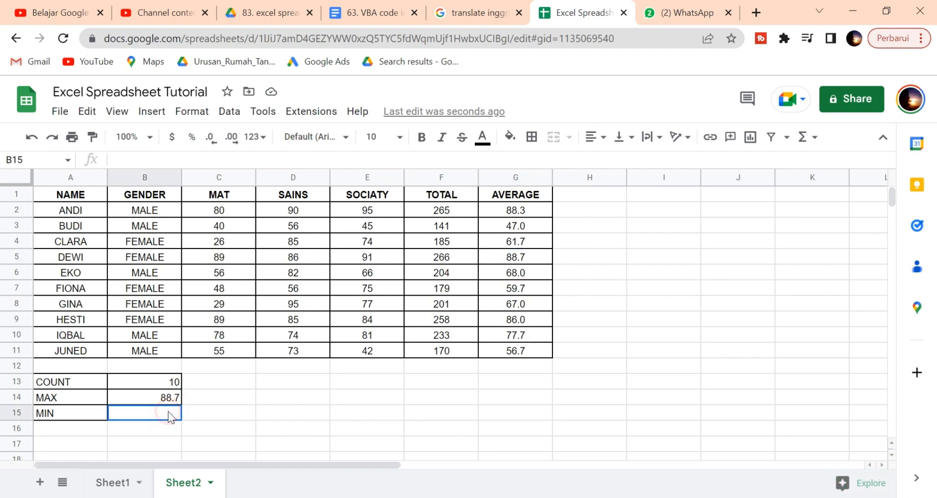
text(=min()
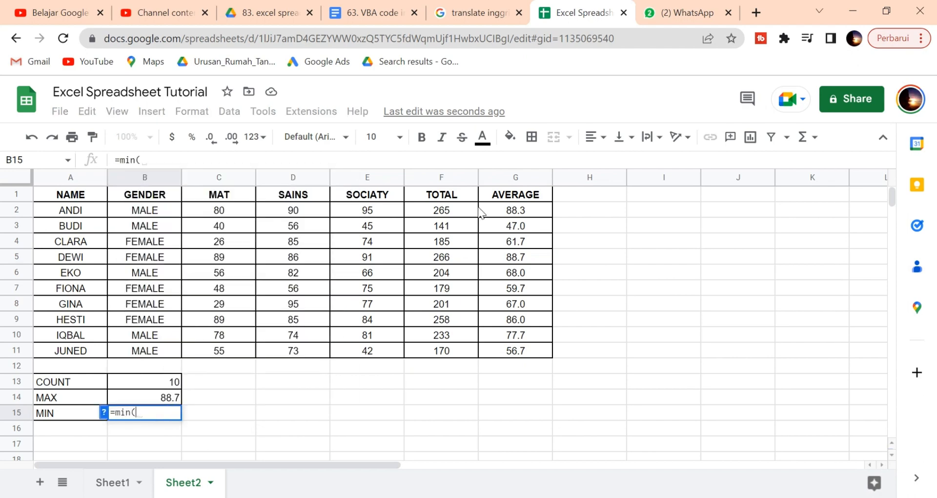
drag(483, 211, 509, 347)
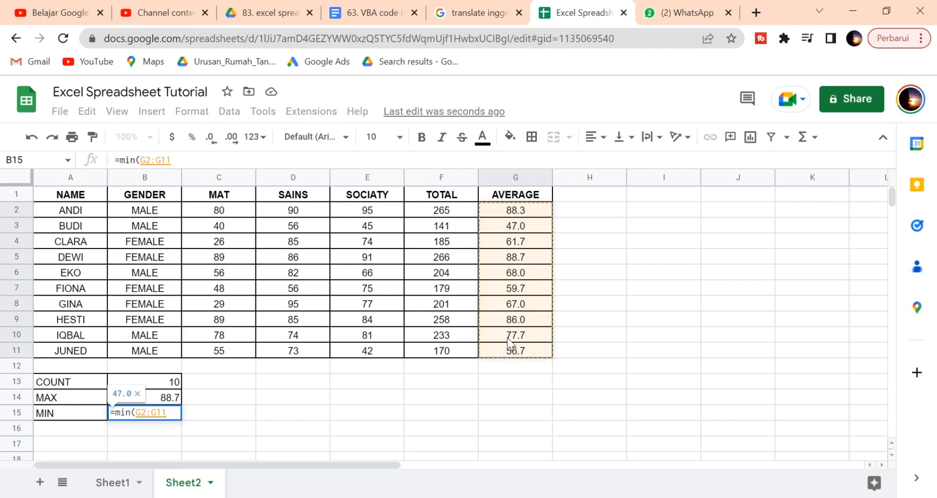
text())
key(Return)
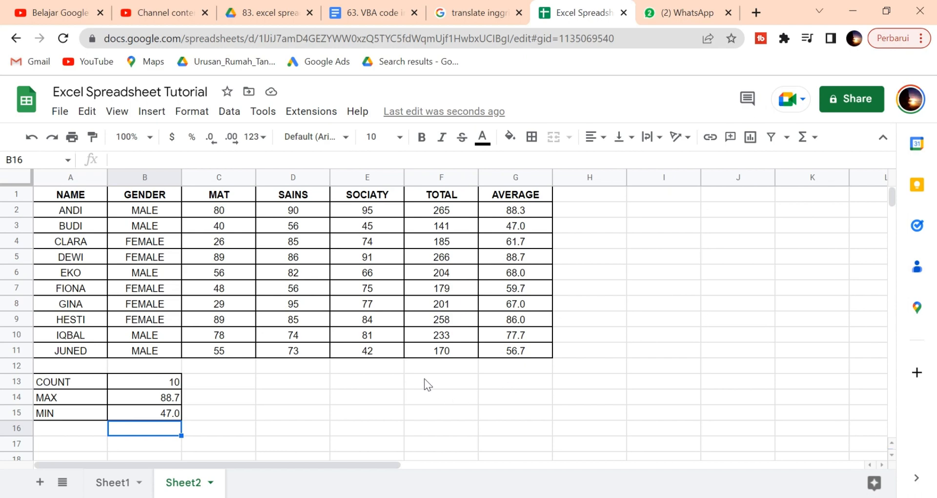
click(346, 403)
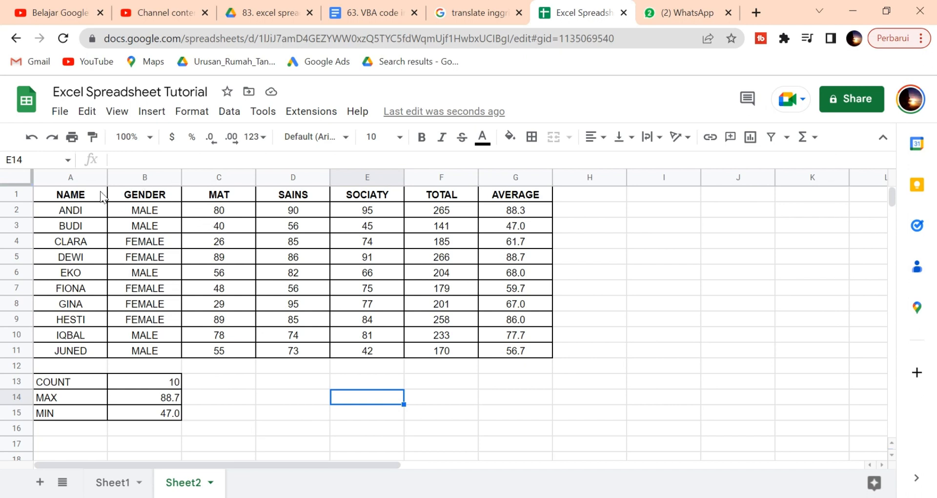
Step: Toggle bold off and back on for the header cells A1:G1, and make them italic
drag(101, 197, 540, 197)
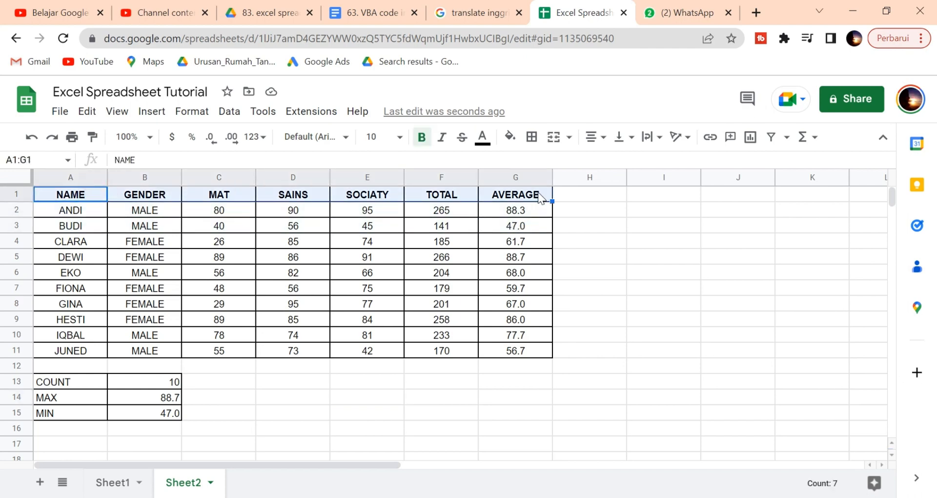
click(423, 138)
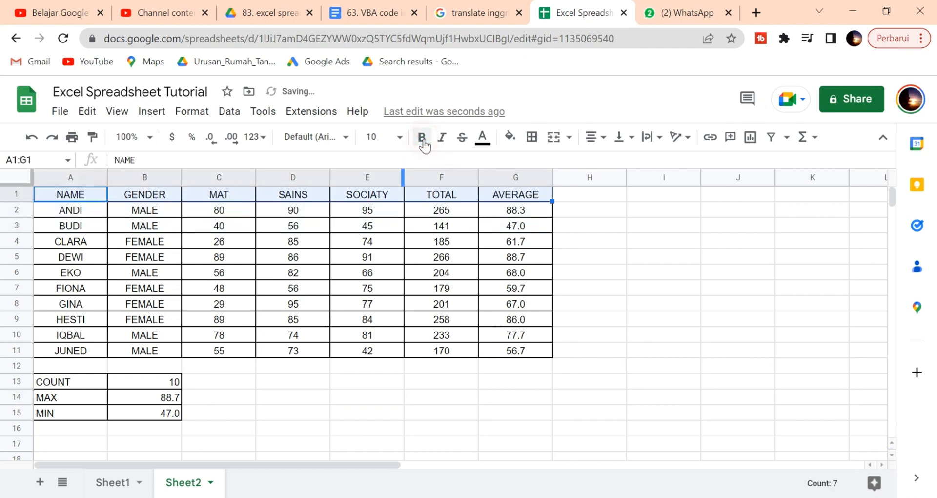
click(422, 138)
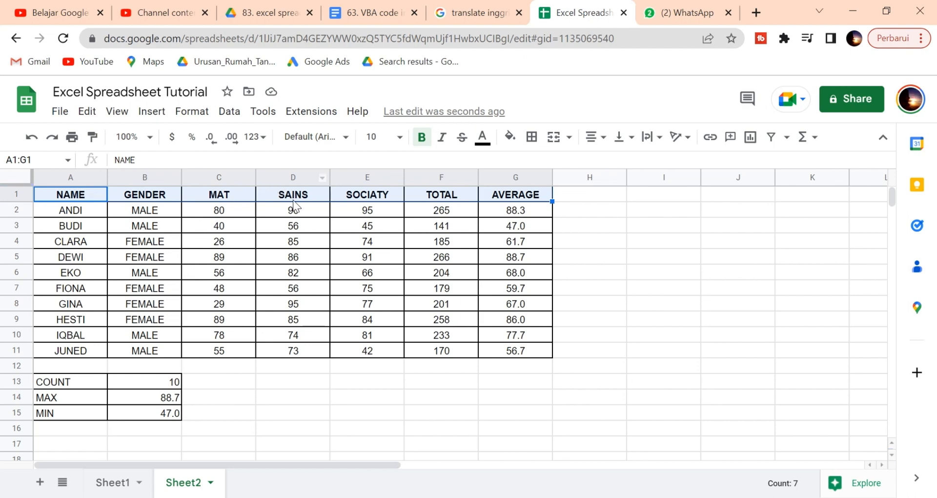
click(443, 138)
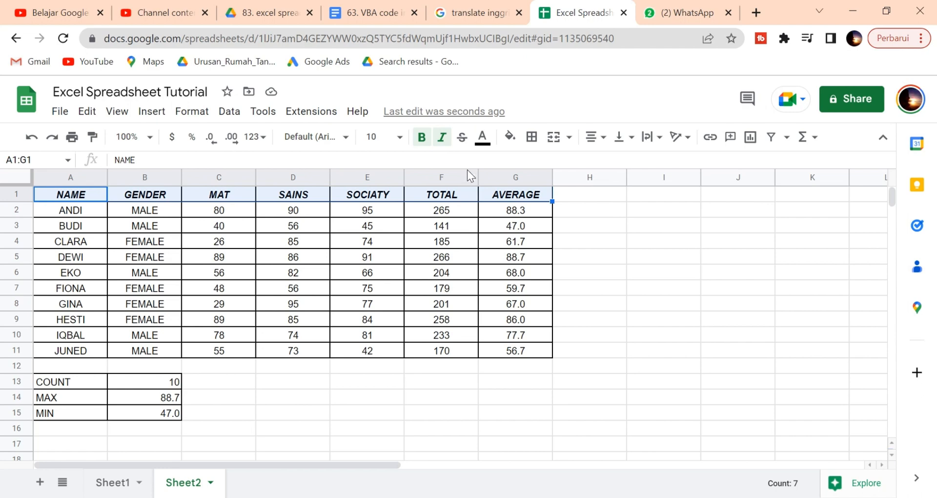
Step: Give the header cells A1:G1 a green fill and blue text
click(510, 137)
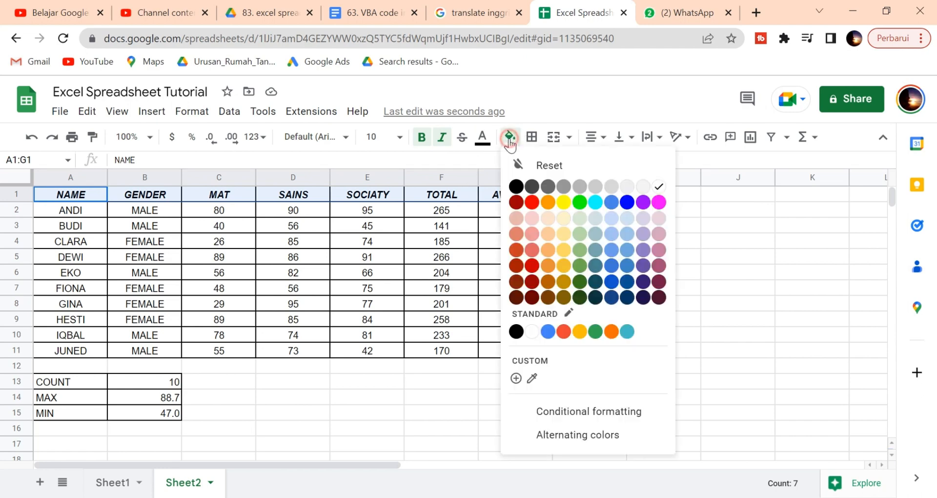
click(578, 202)
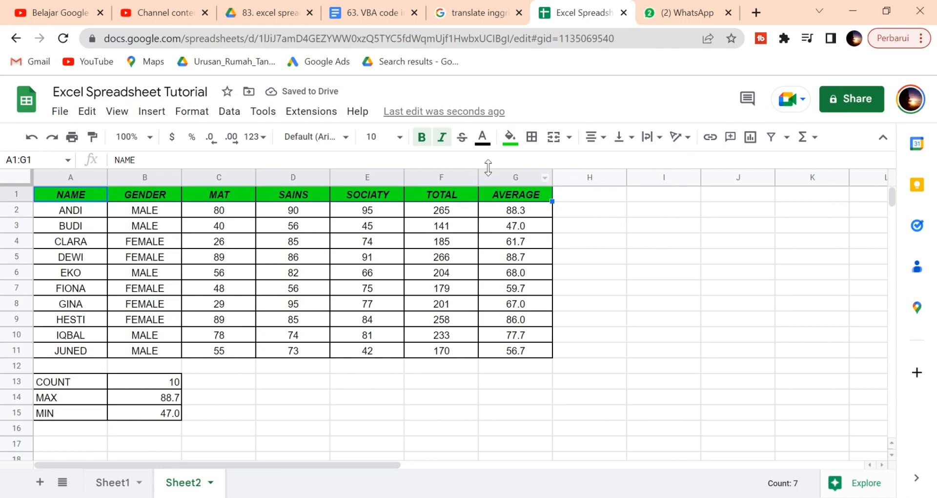
click(483, 137)
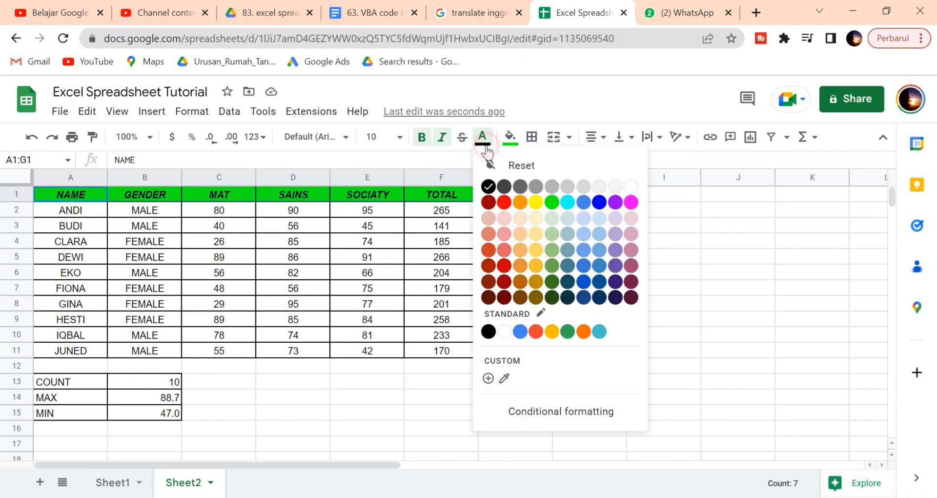
click(599, 201)
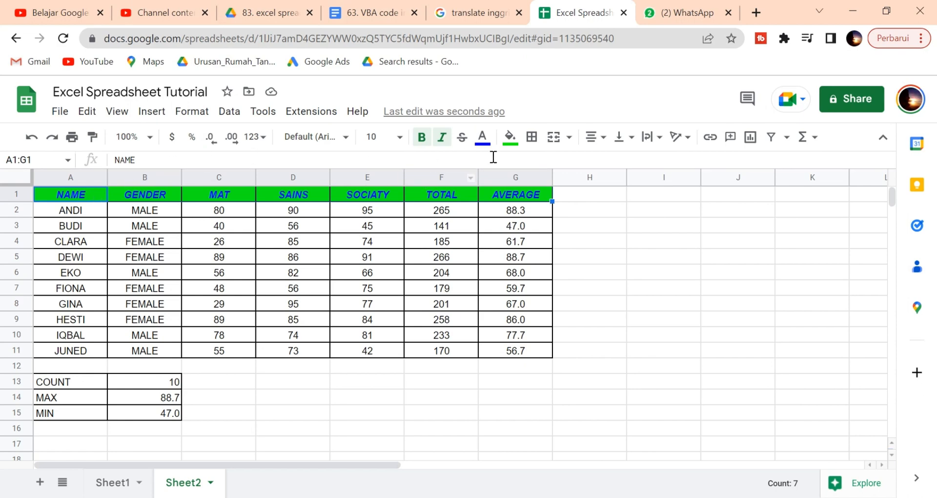
Step: Try left, centre and right alignment on the header cells A1:G1 and return them to centre
click(594, 137)
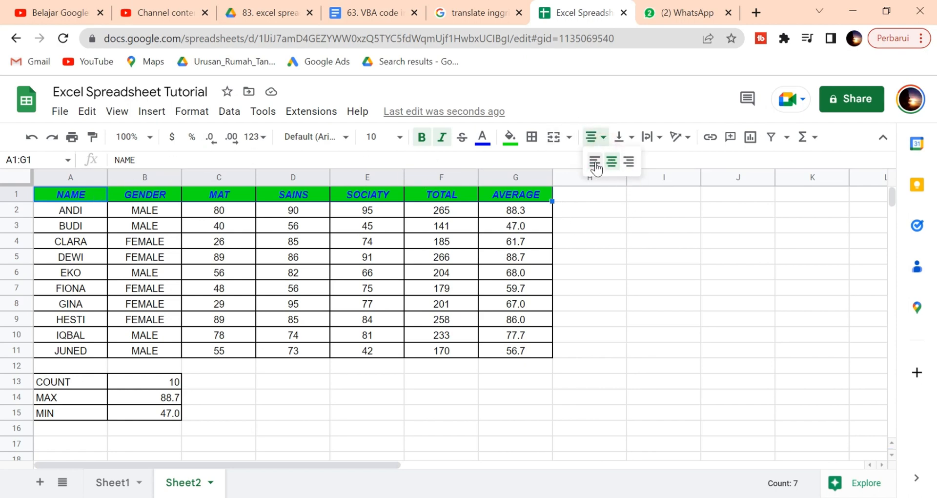
click(594, 162)
click(594, 137)
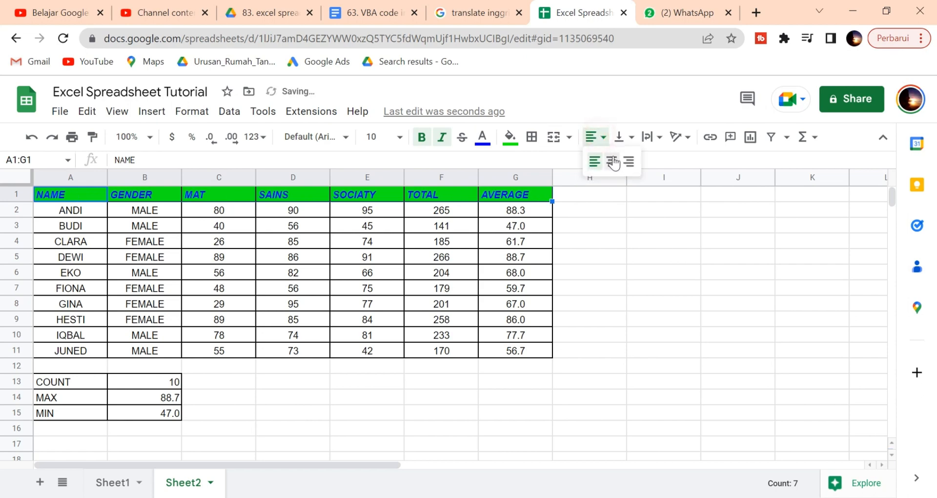
click(610, 160)
click(594, 137)
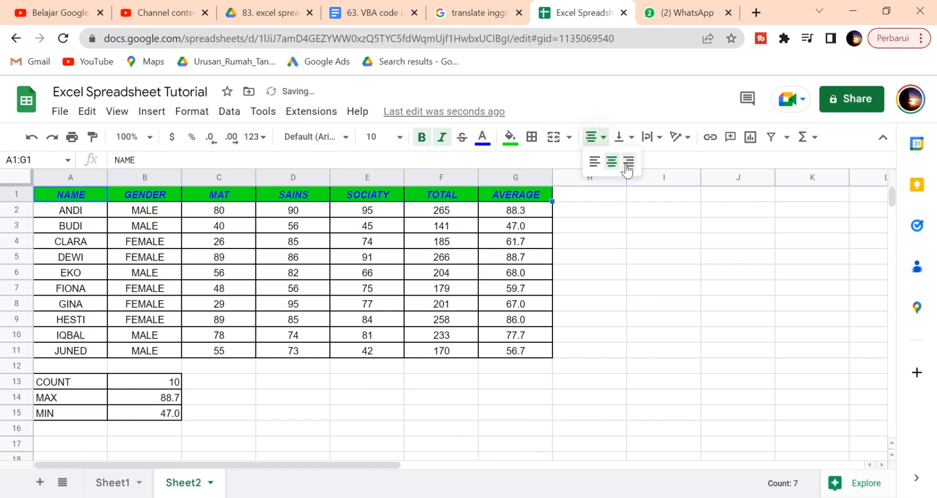
click(629, 161)
click(596, 139)
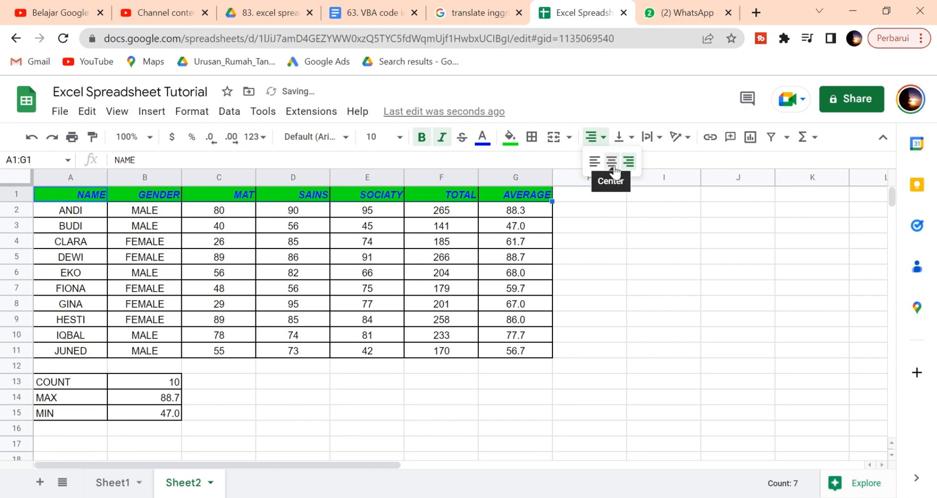
click(613, 162)
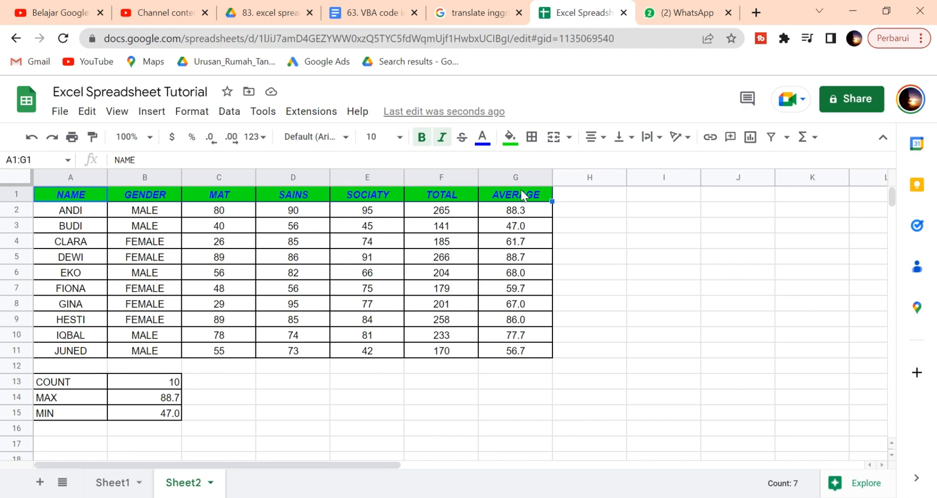
Step: Narrow columns C to G to one equal width, and widen column G enough to fit its AVERAGE header
click(211, 174)
drag(254, 179, 550, 177)
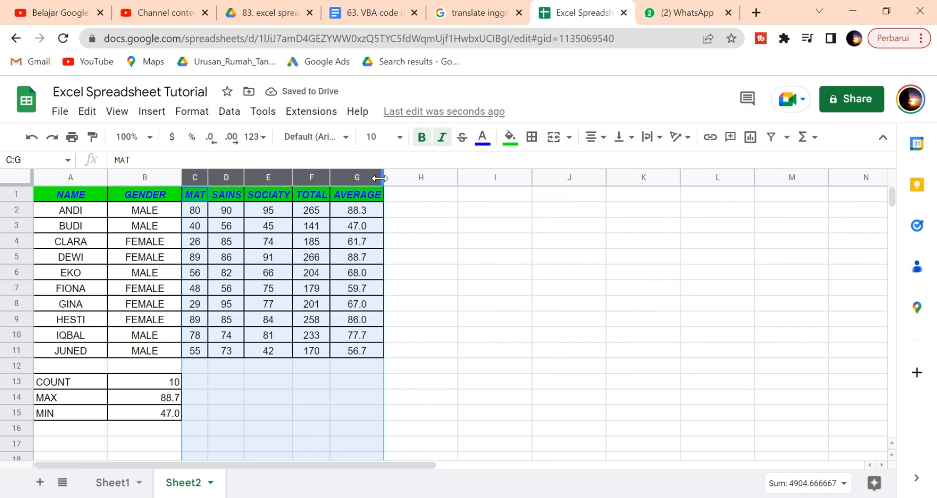
drag(384, 179, 365, 180)
click(474, 257)
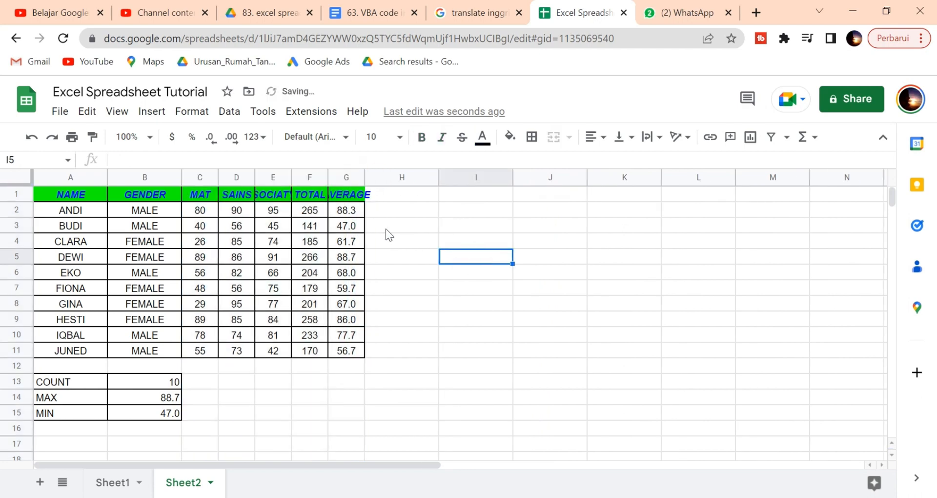
click(349, 177)
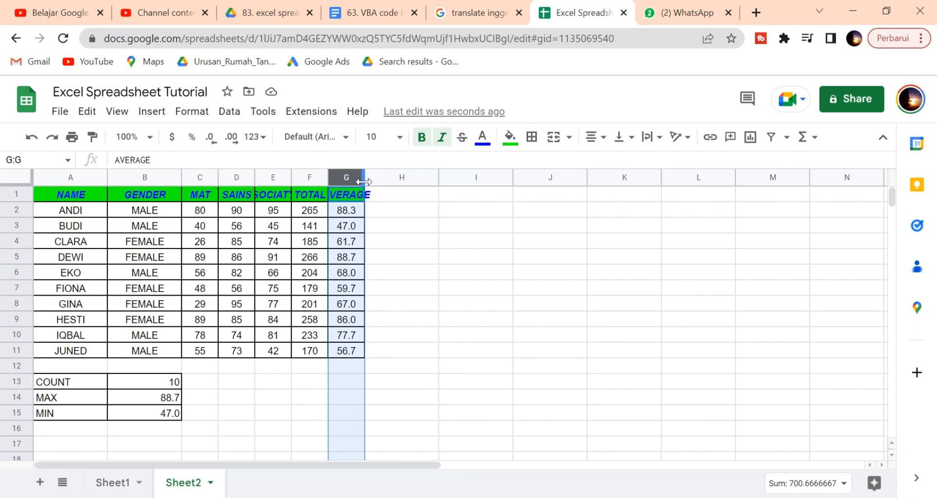
drag(364, 182, 386, 186)
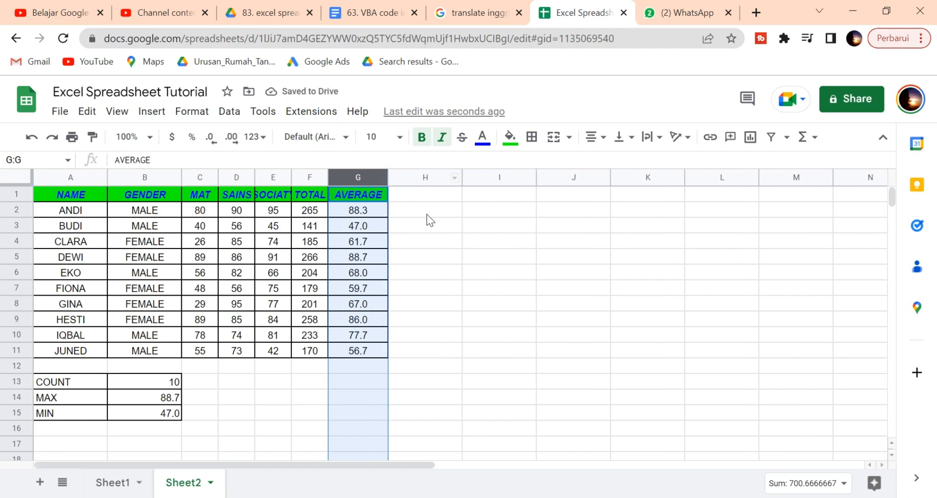
Step: Change the header text in A1 to NAME STUDENT
click(96, 195)
text(STU)
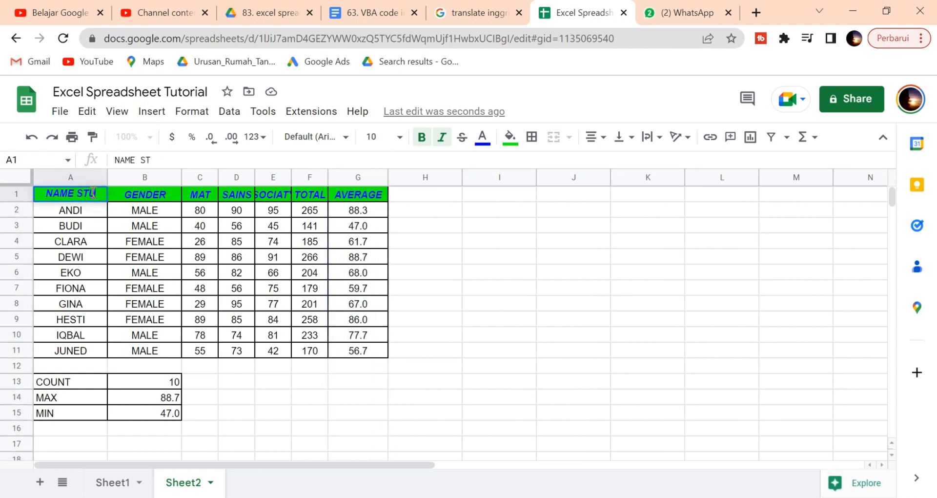
text(DENT)
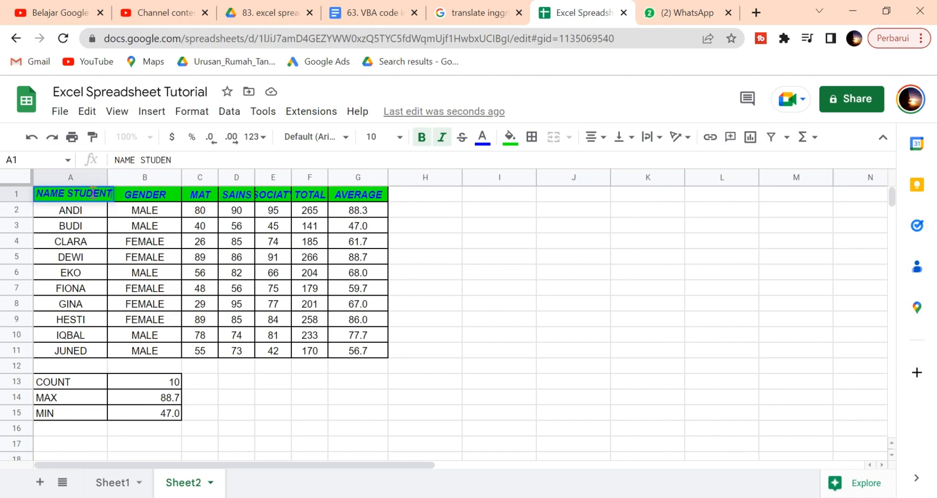
click(525, 275)
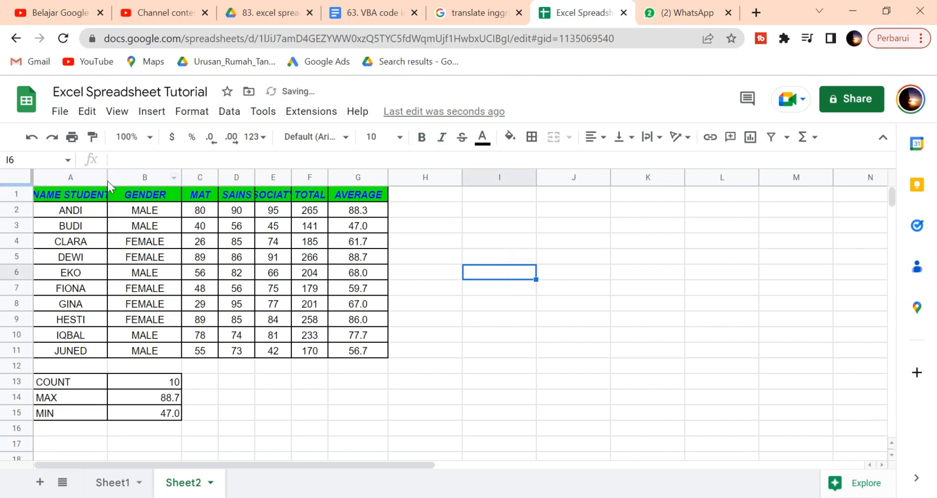
Step: Narrow column A and wrap its text so the header in A1 breaks onto two lines
drag(107, 179, 91, 180)
click(63, 171)
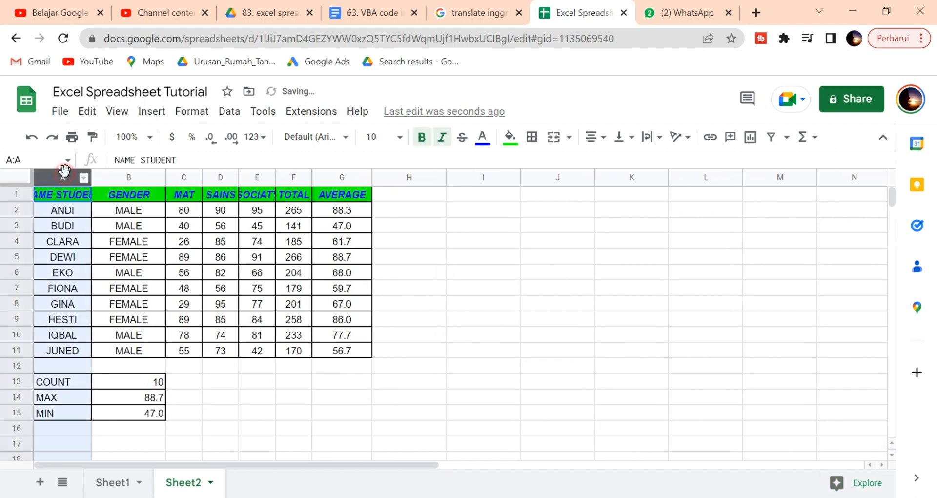
click(647, 142)
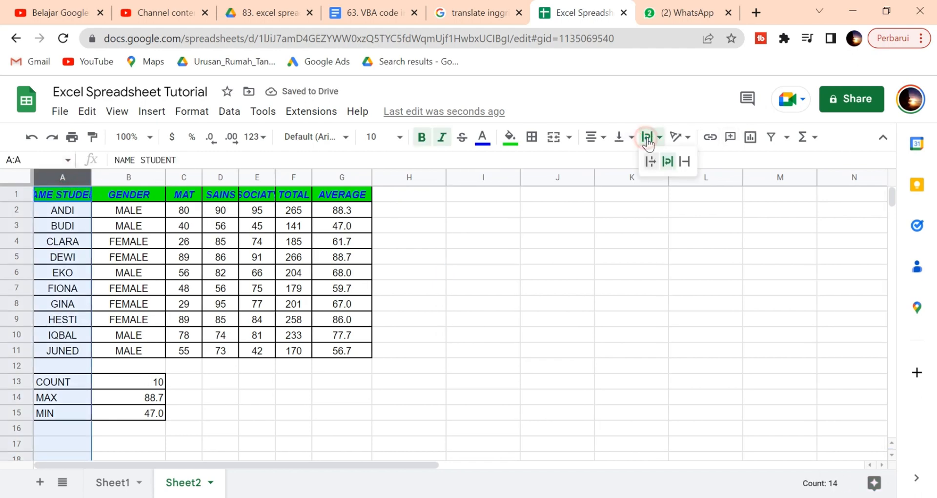
click(667, 170)
click(616, 299)
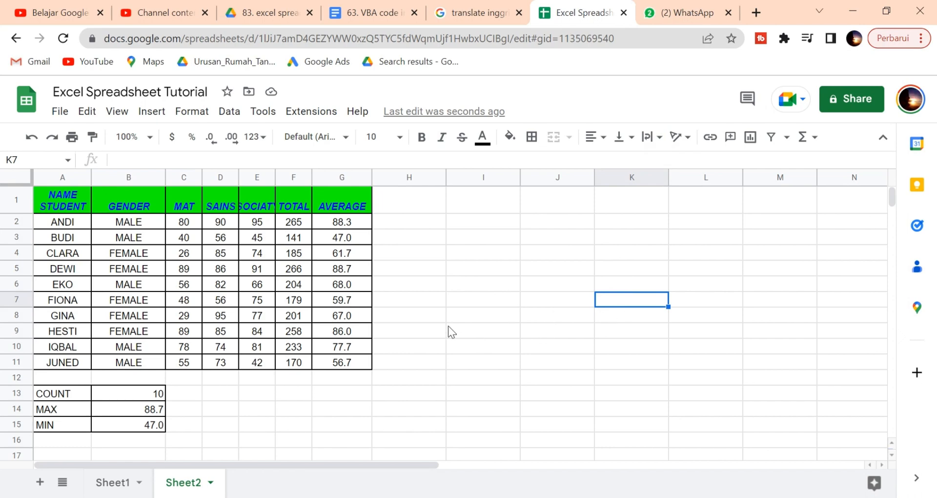
Step: Widen column E enough to show its full SOCIATY header
drag(274, 175, 286, 175)
click(463, 345)
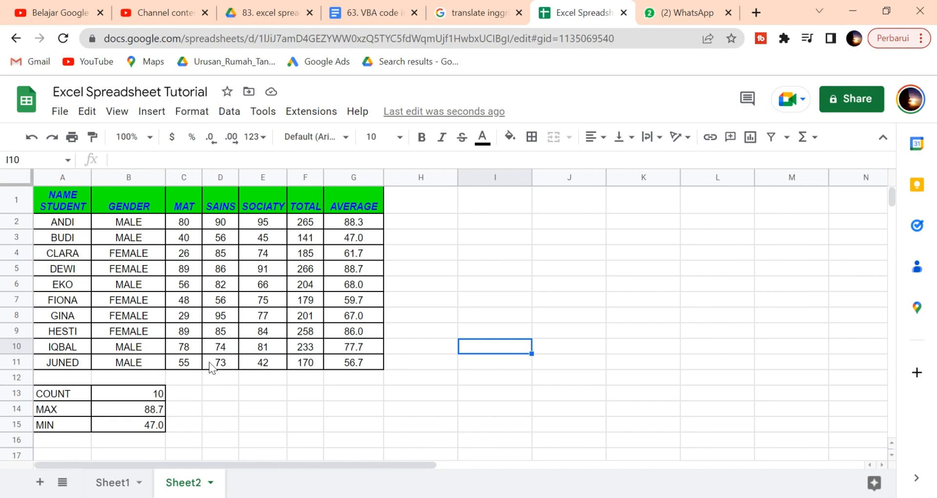
click(84, 178)
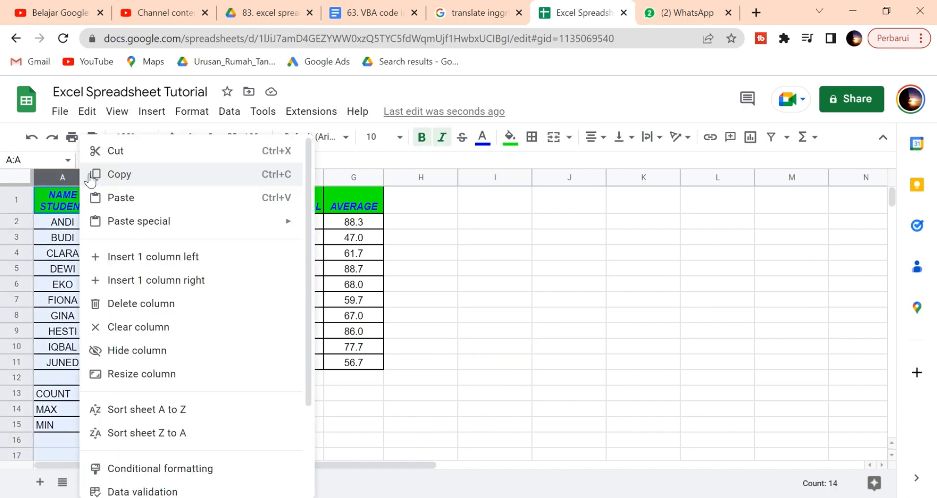
click(420, 287)
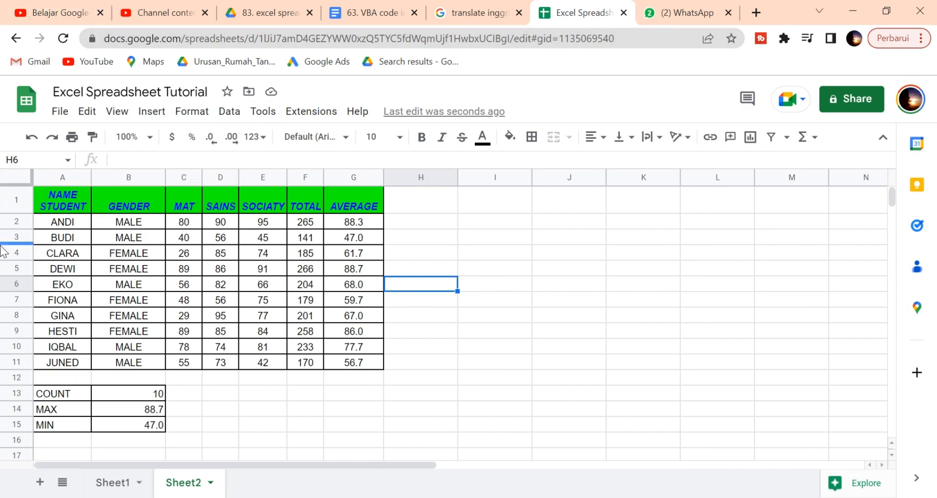
Step: Make header row 1 slightly taller and set its vertical alignment to middle after trying top alignment
click(8, 193)
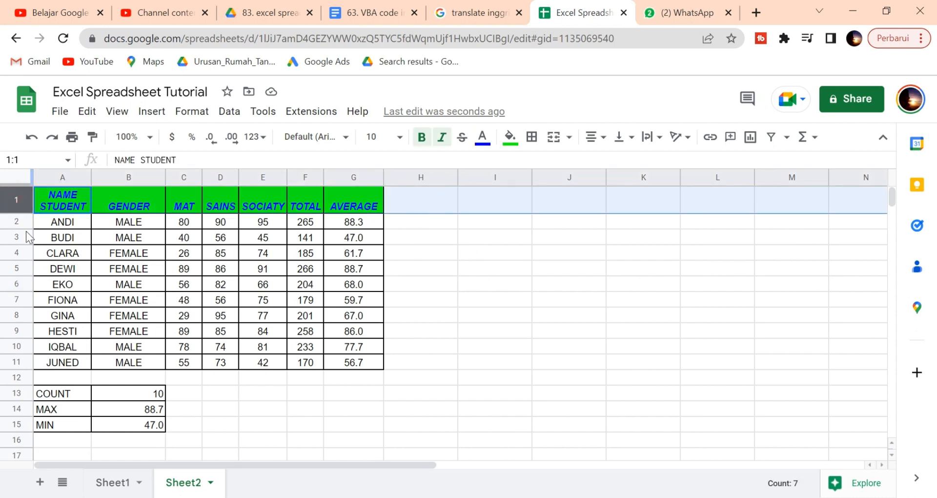
drag(19, 214, 20, 223)
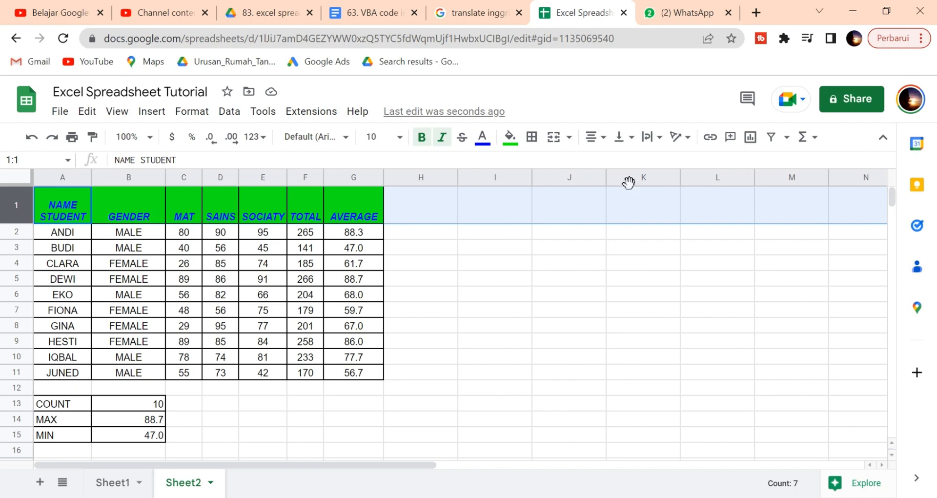
click(624, 137)
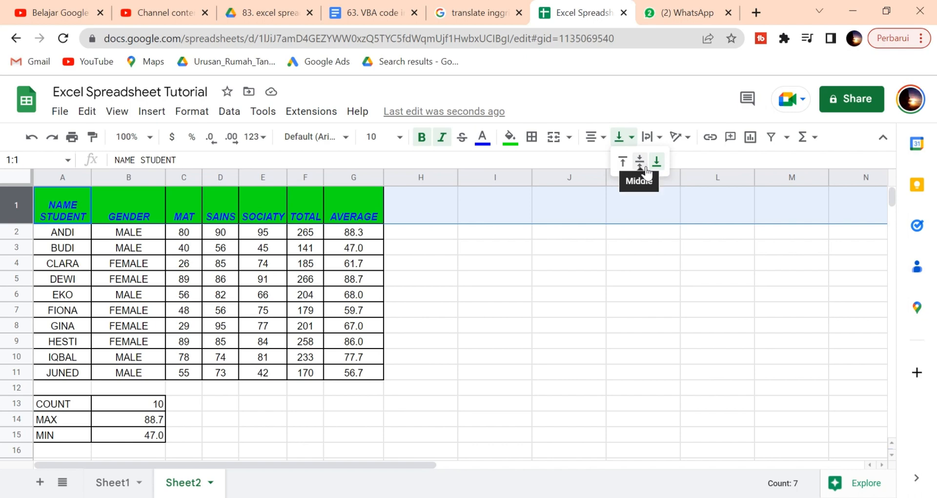
click(623, 162)
click(623, 137)
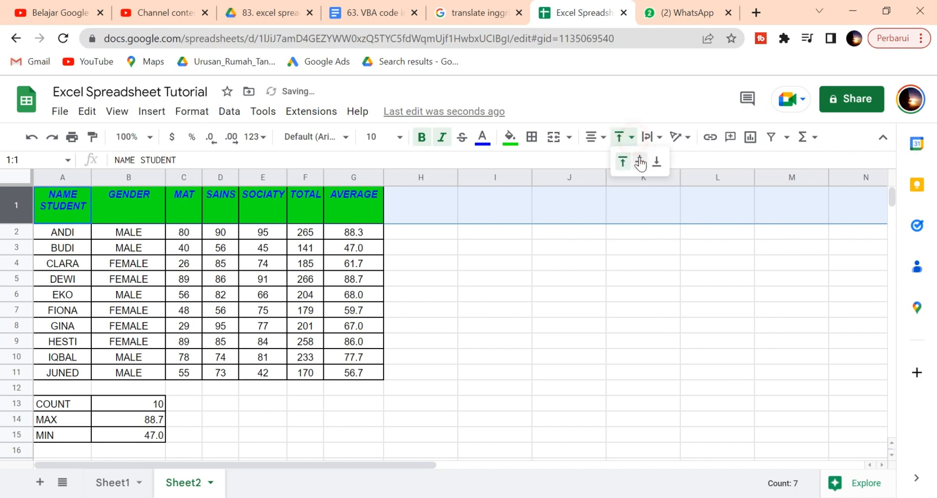
click(639, 162)
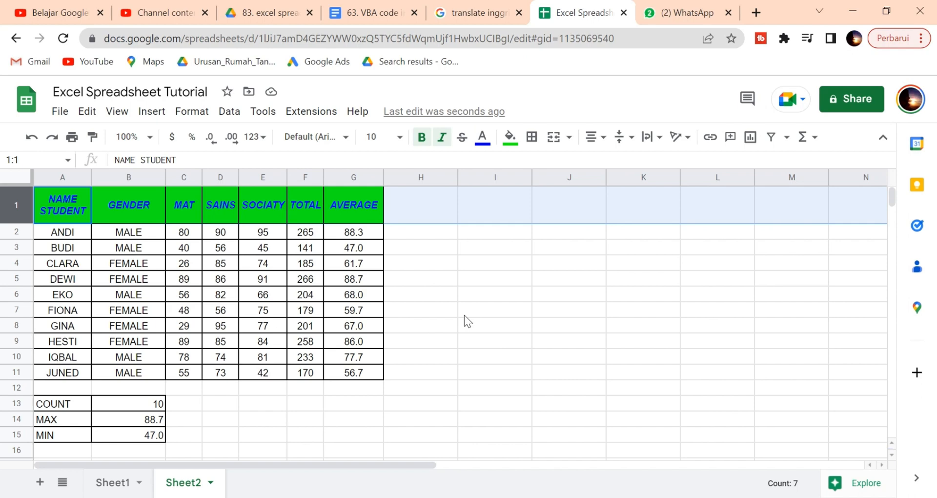
click(462, 274)
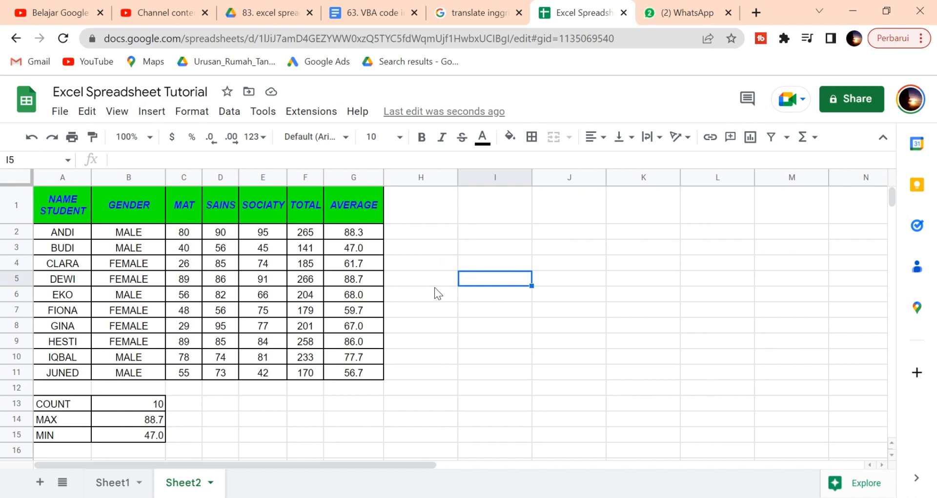
click(544, 374)
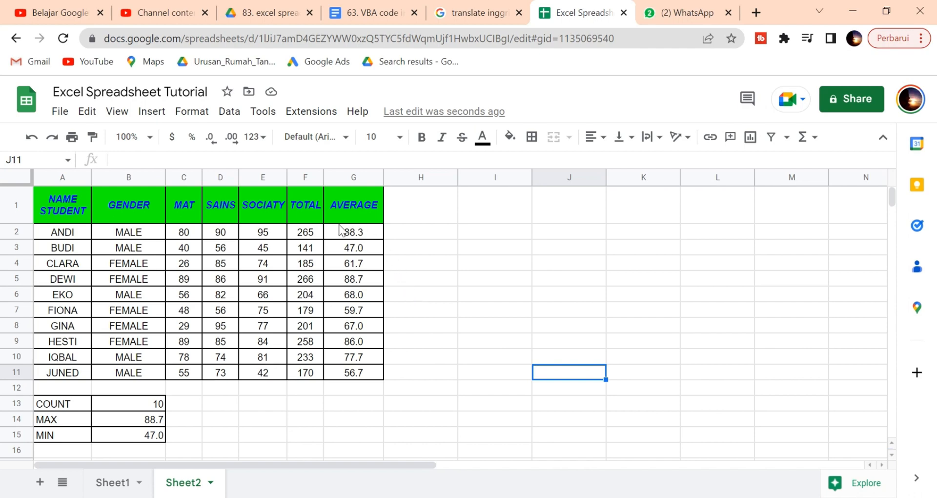
click(358, 420)
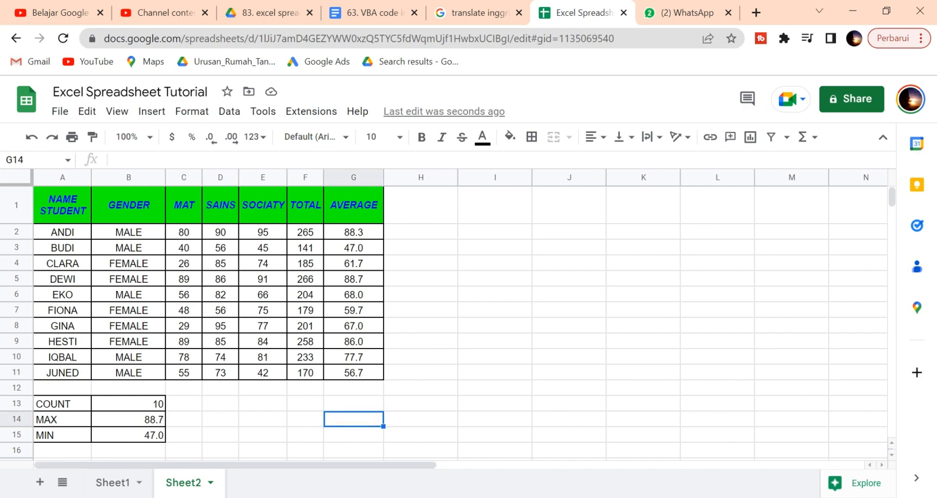